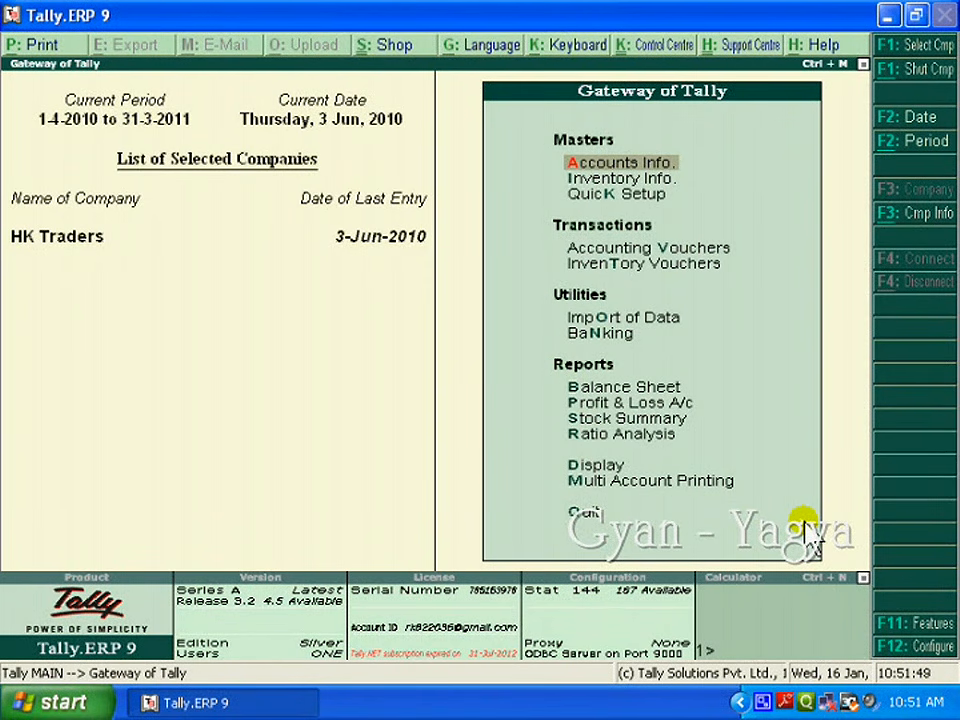
Step: Enable Maintain Budgets and Controls in the company's accounting features and save the settings
left_click(866, 626)
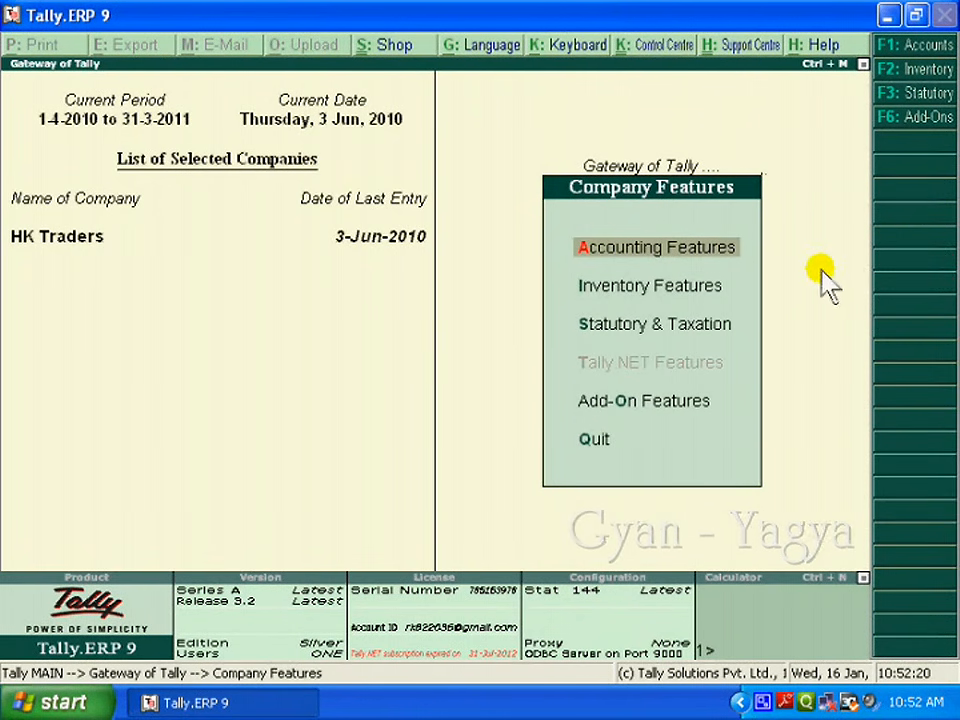
left_click(748, 256)
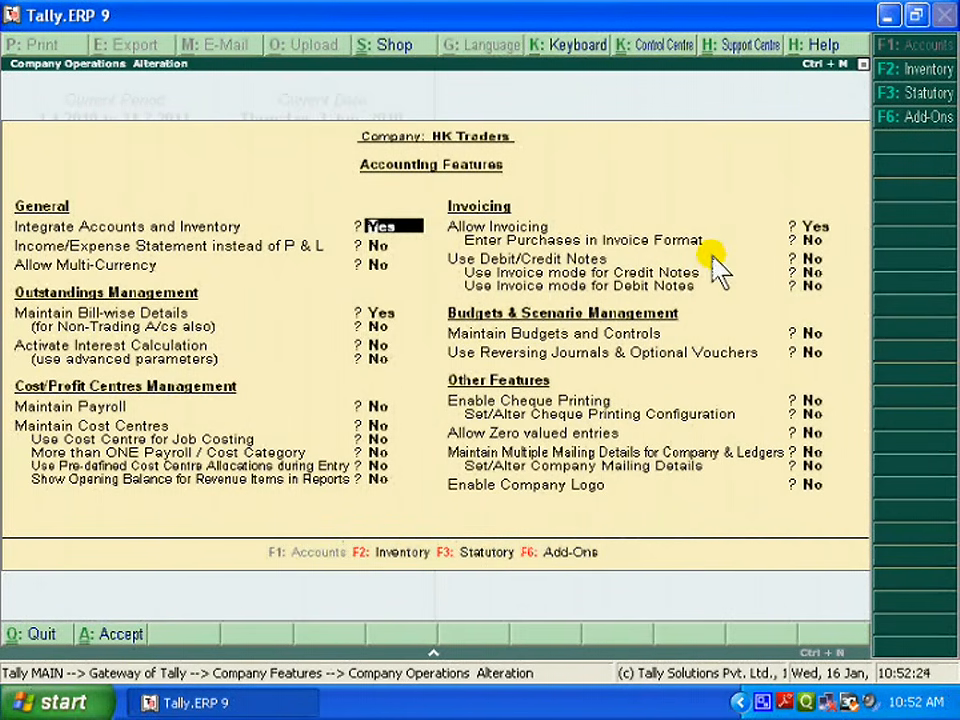
key("Return")
key("Return")
key("Return")
key("Return")
key("Return")
key("Return")
key("Return")
key("Return")
key("Return")
key("Return")
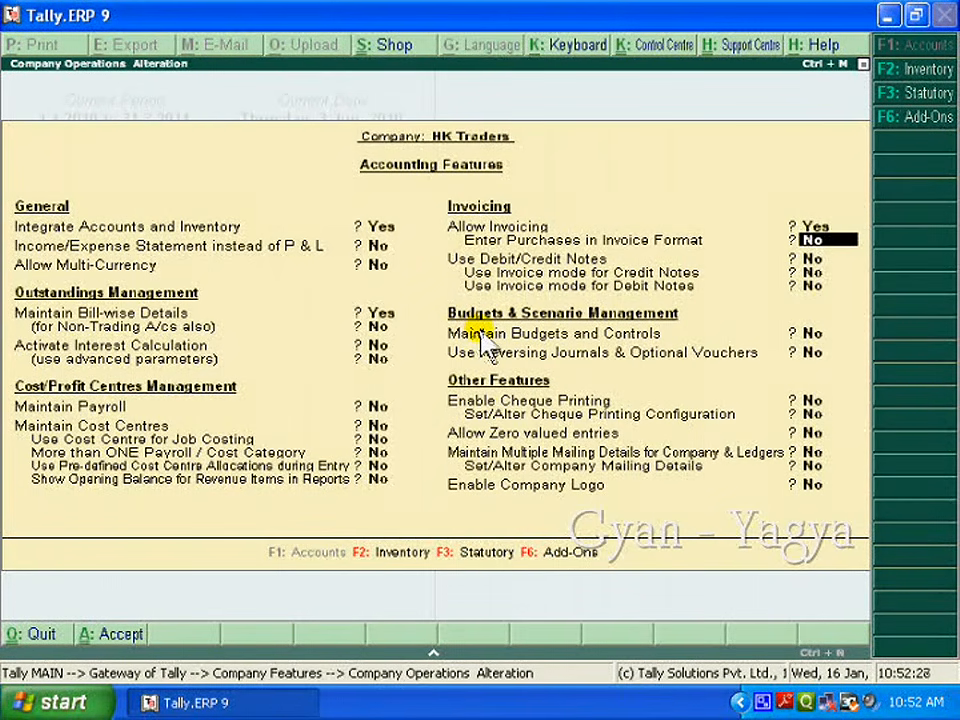
key("Return")
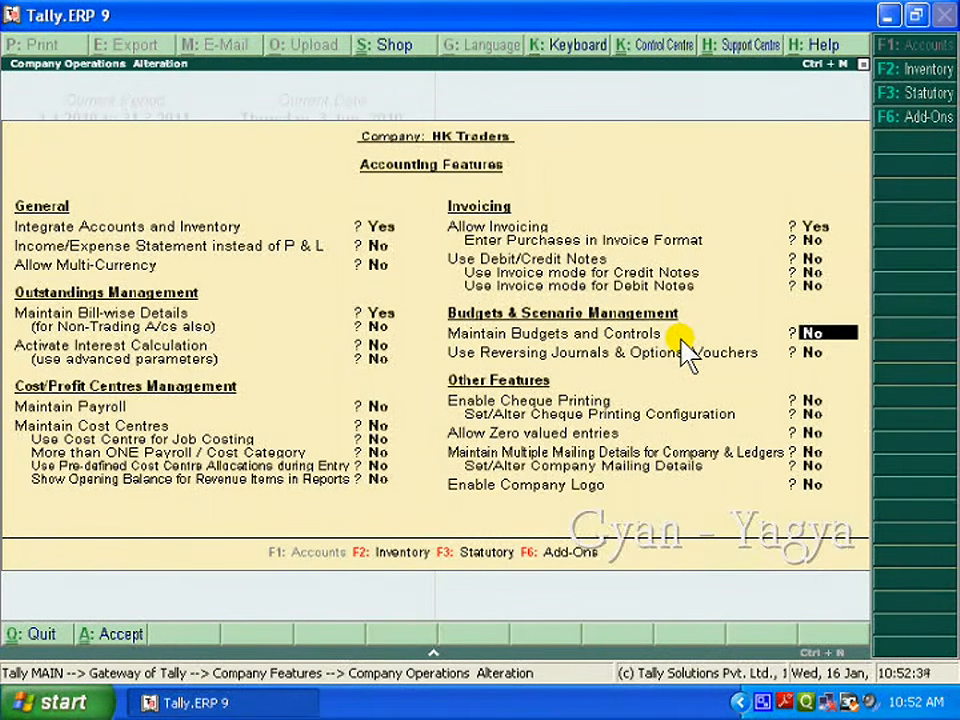
type("y")
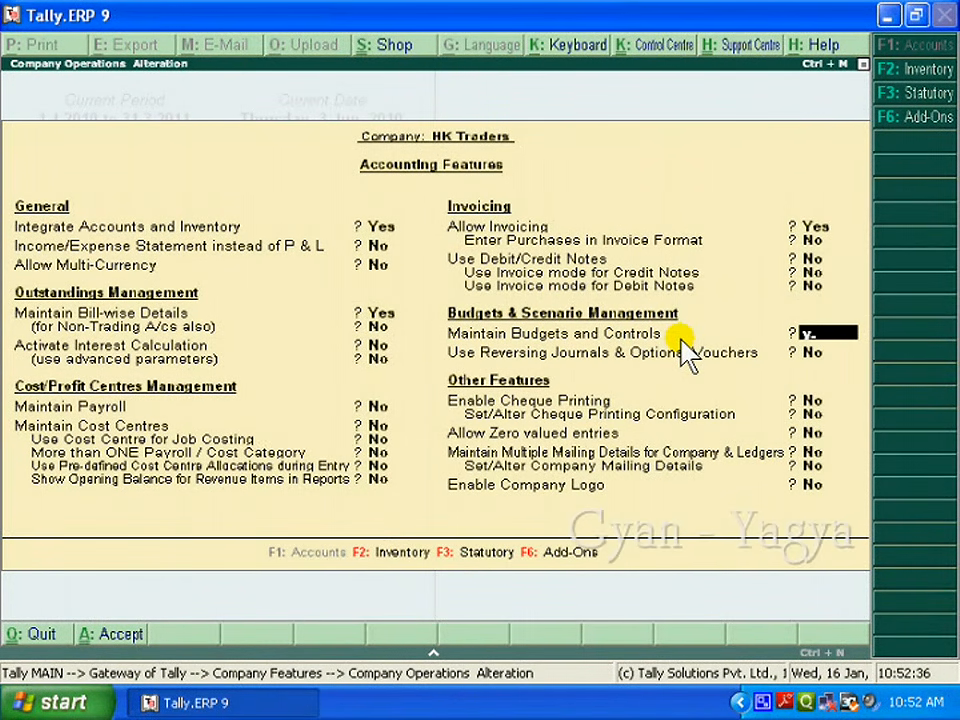
key("Return")
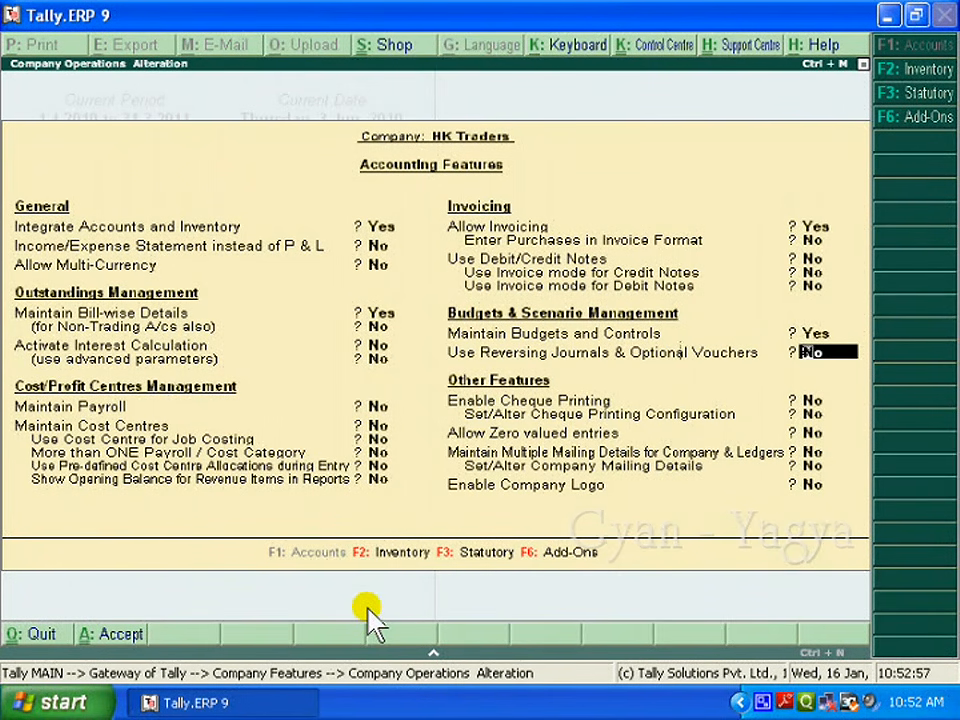
key("ctrl+a")
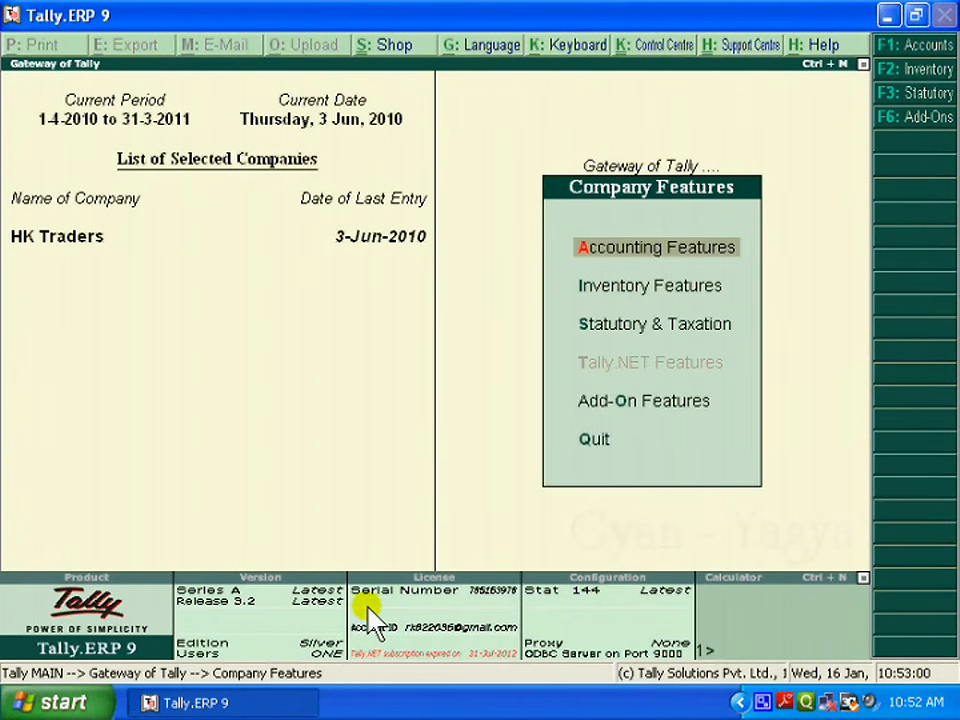
key("Escape")
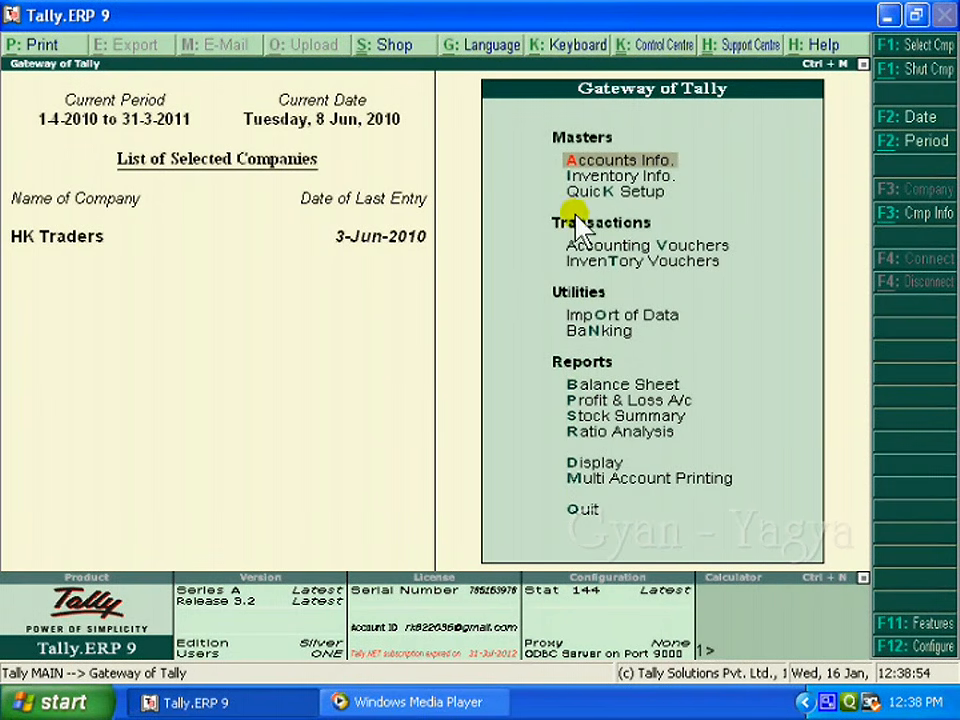
Step: Start a new single ledger named "Customer D" under the Sundry Debtors group
left_click(634, 164)
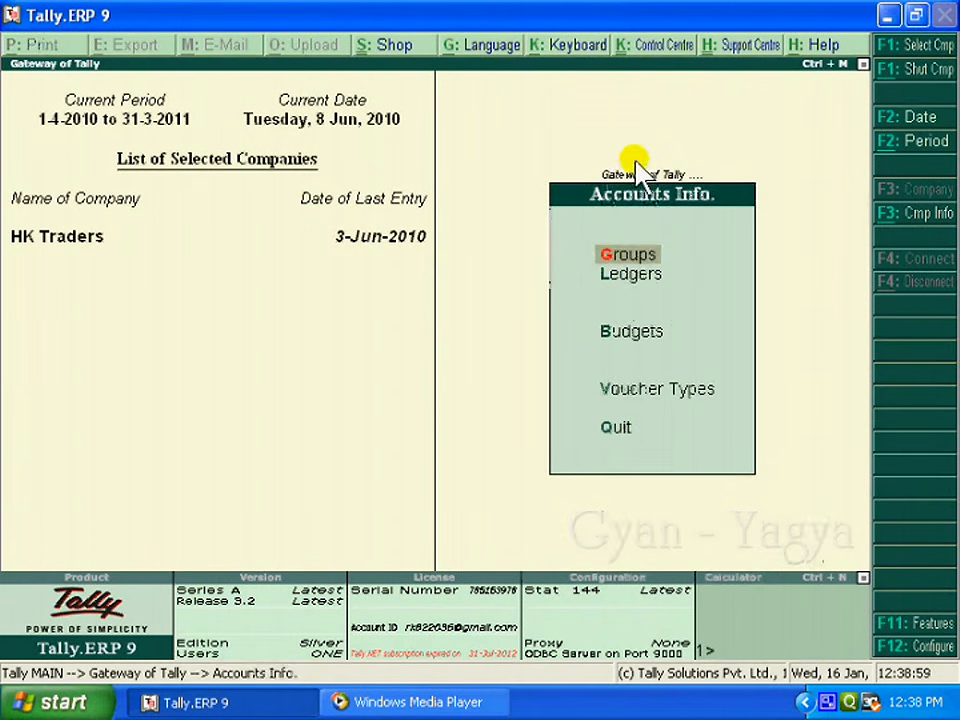
left_click(627, 276)
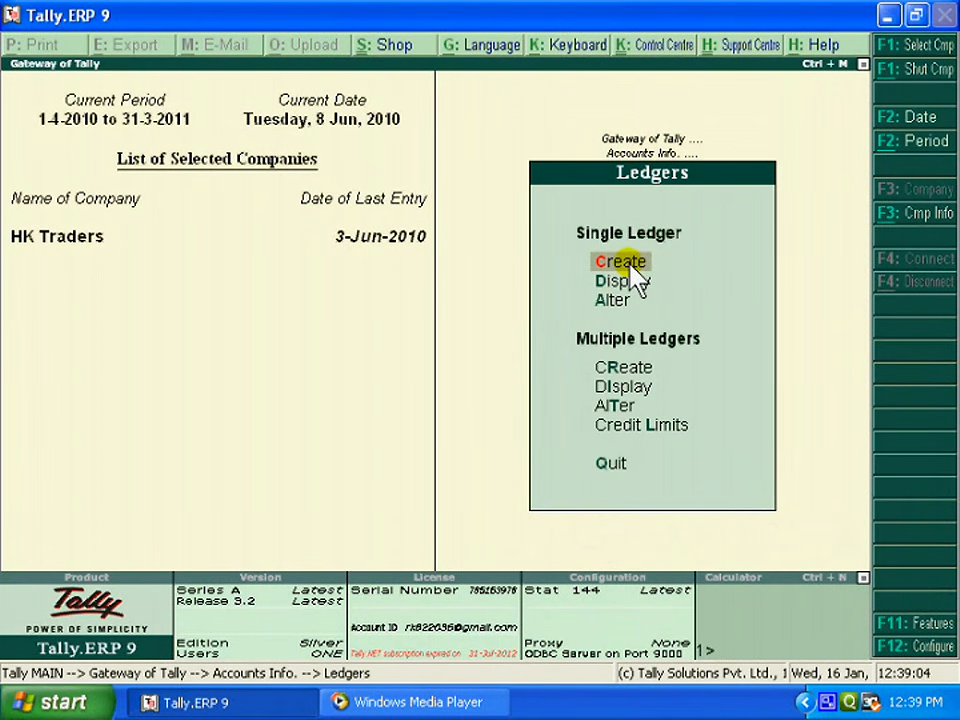
left_click(633, 275)
type("Cu")
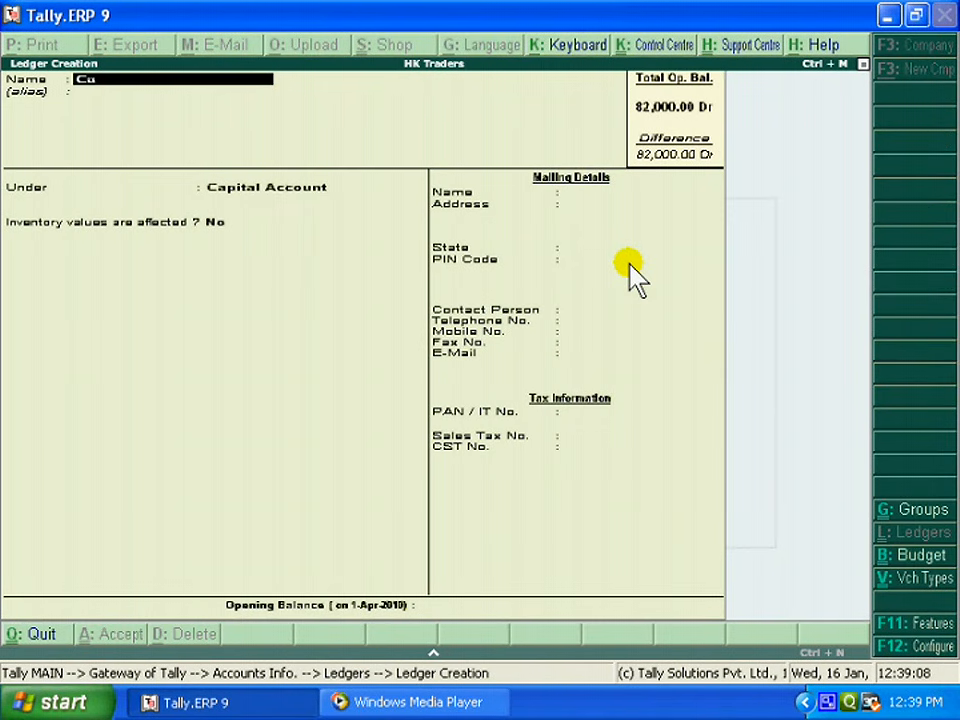
type("stomer")
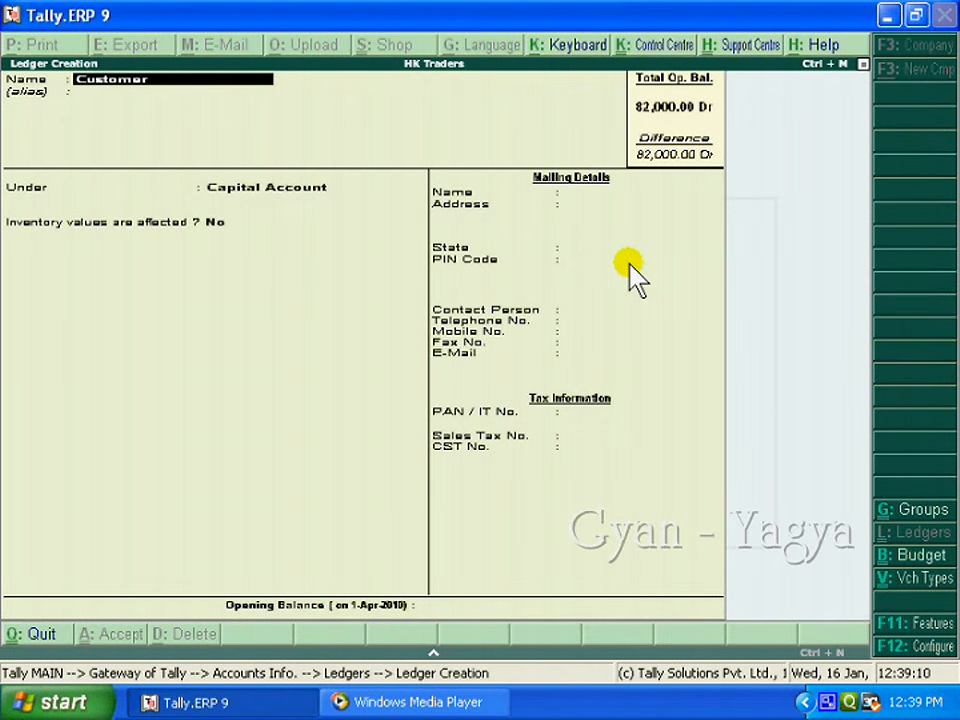
type(" D")
key("Return")
key("Return")
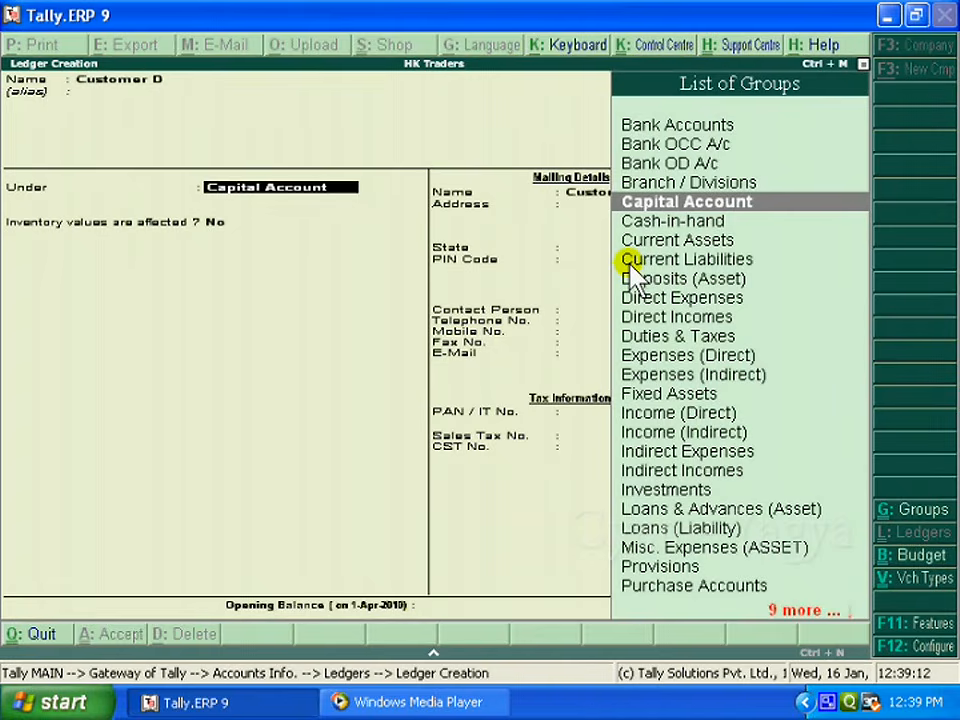
type("Sun")
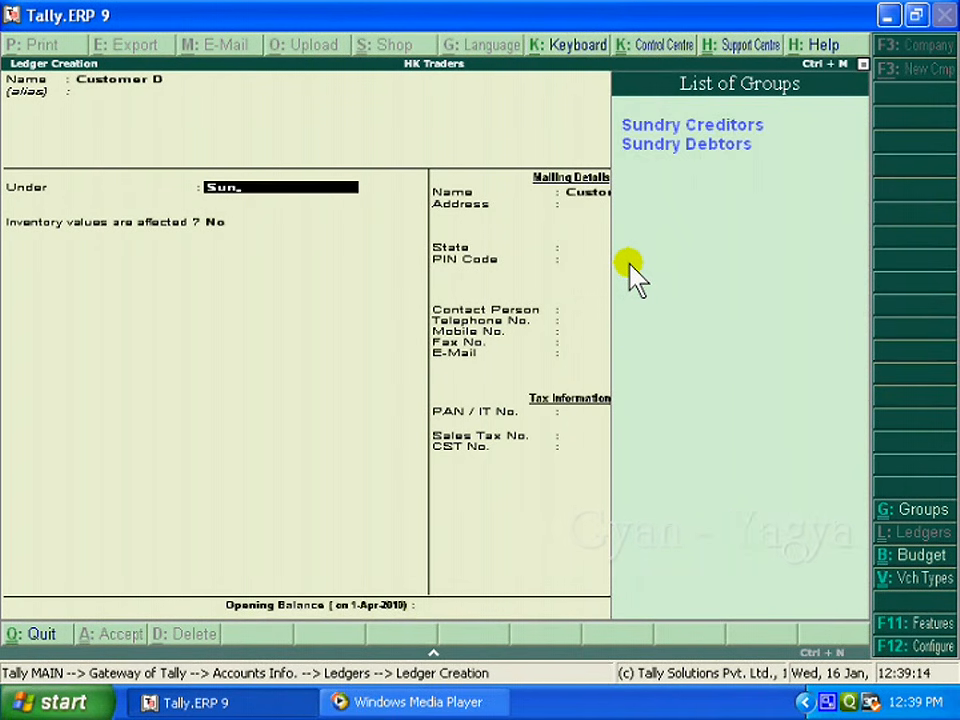
key("Down")
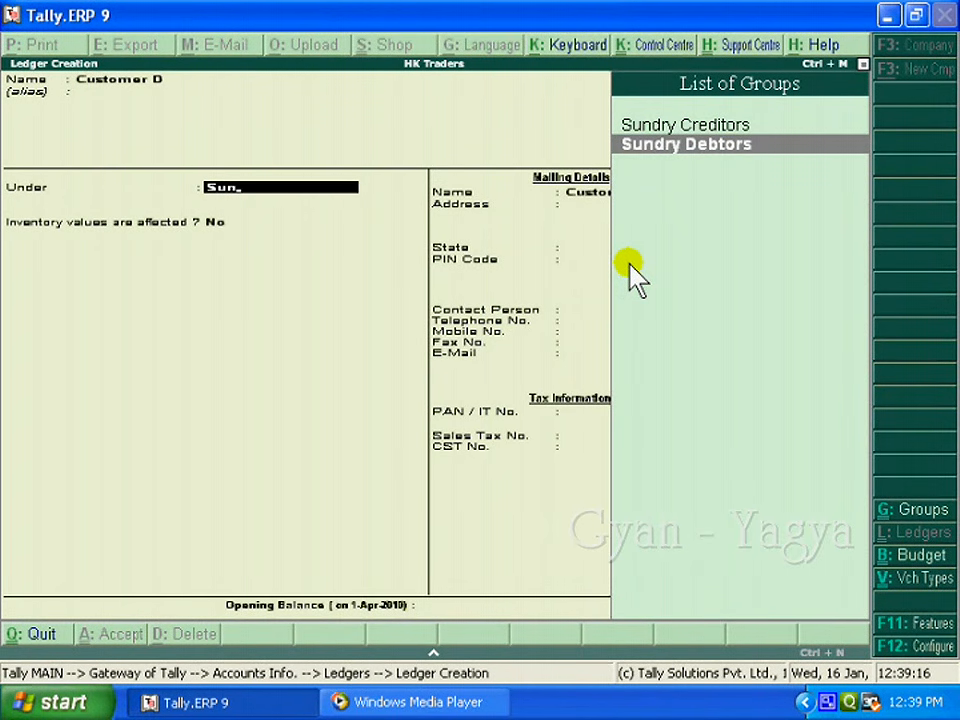
key("Return")
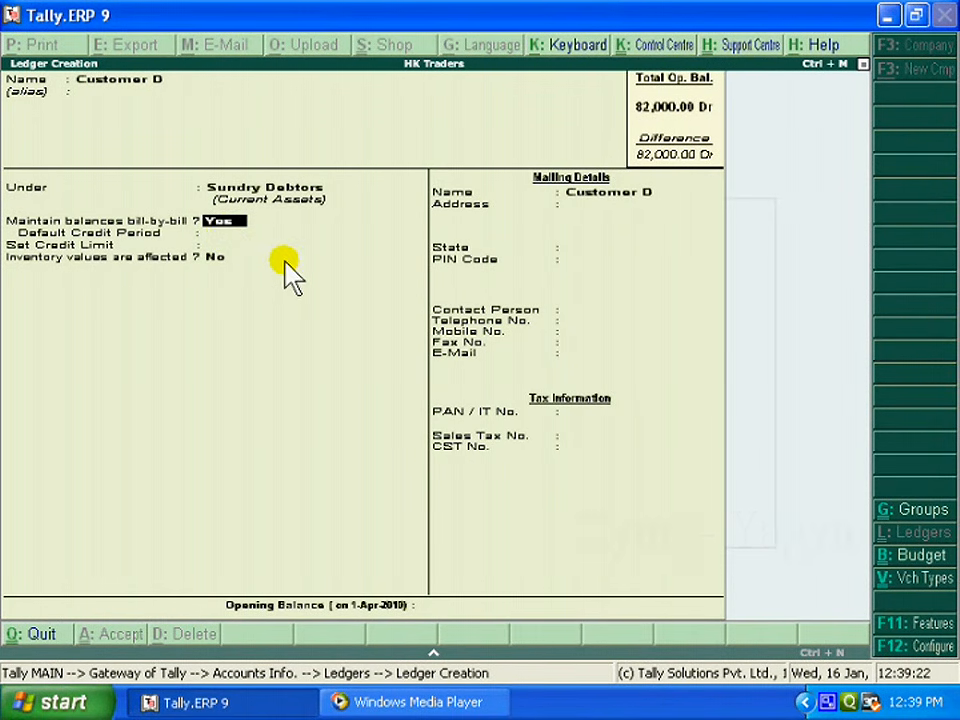
Step: Give the Customer D ledger a 30-day default credit period and a 25000 credit limit, then save it and return to the Gateway
key("Return")
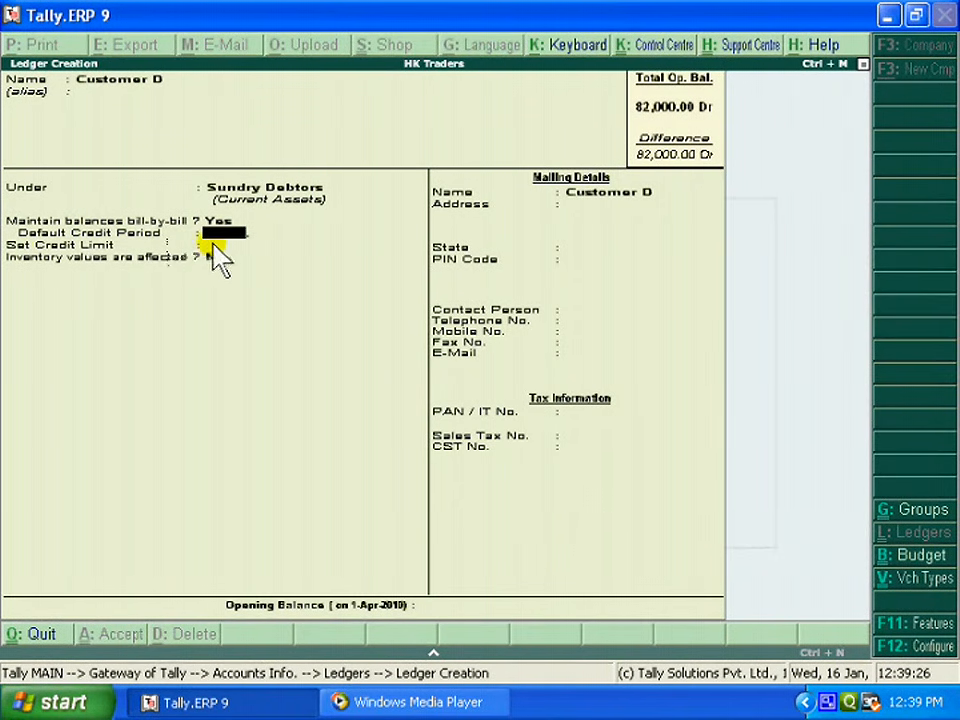
type("30")
key("Return")
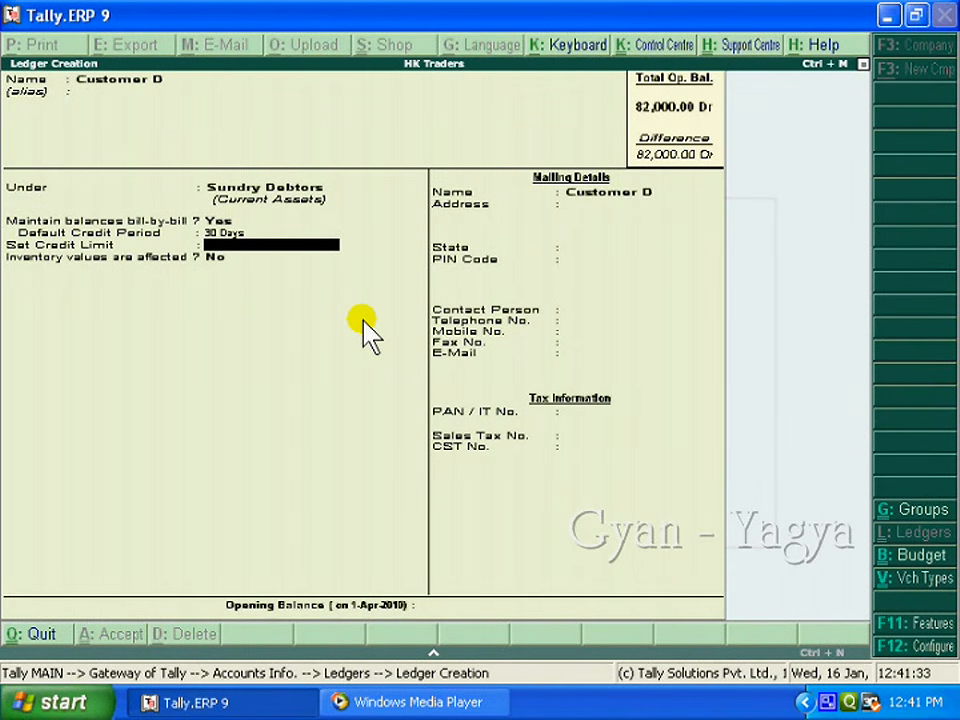
type("5000")
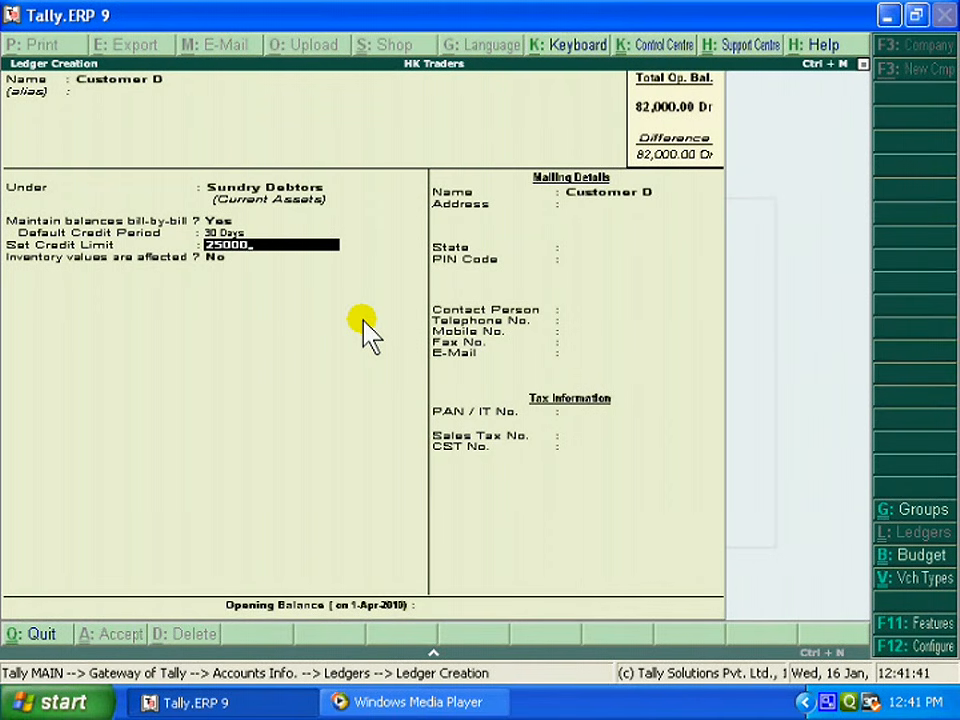
key("Return")
key("Return")
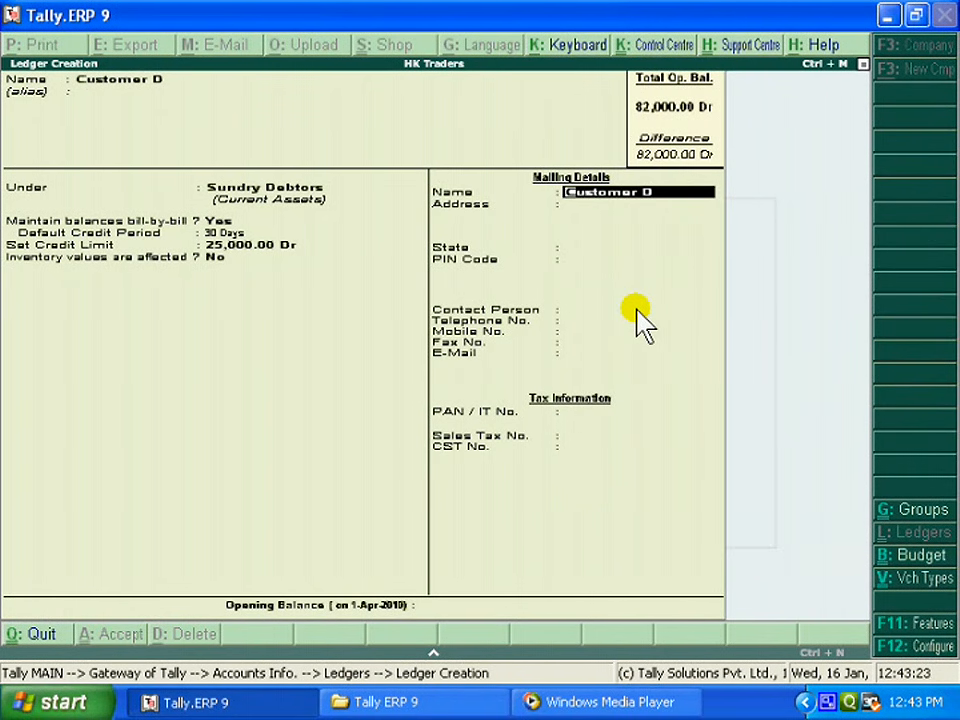
key("Return")
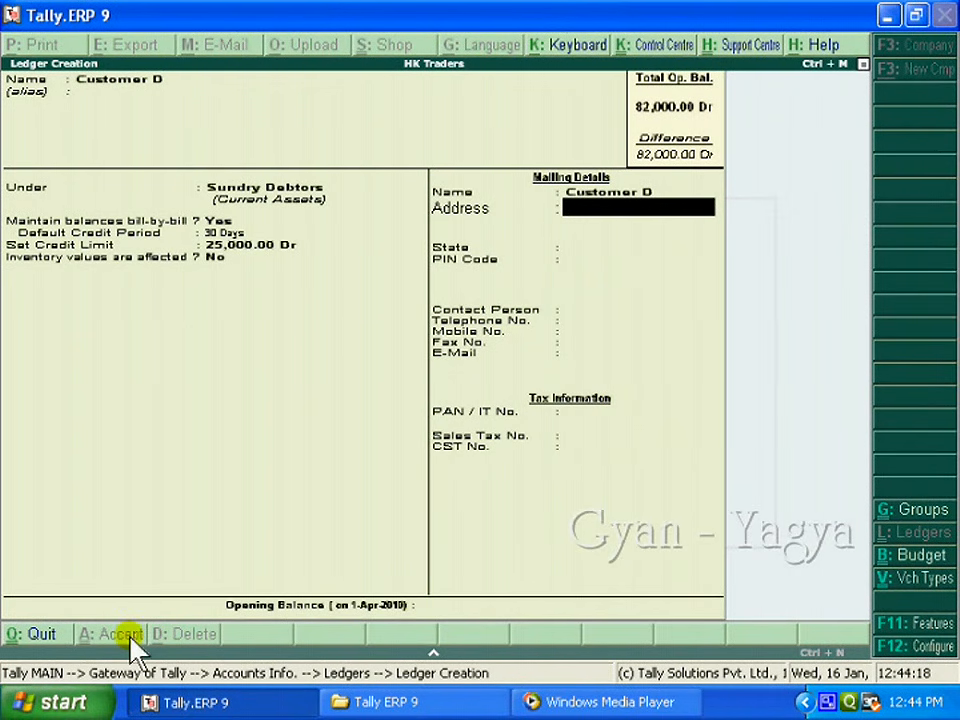
left_click(127, 641)
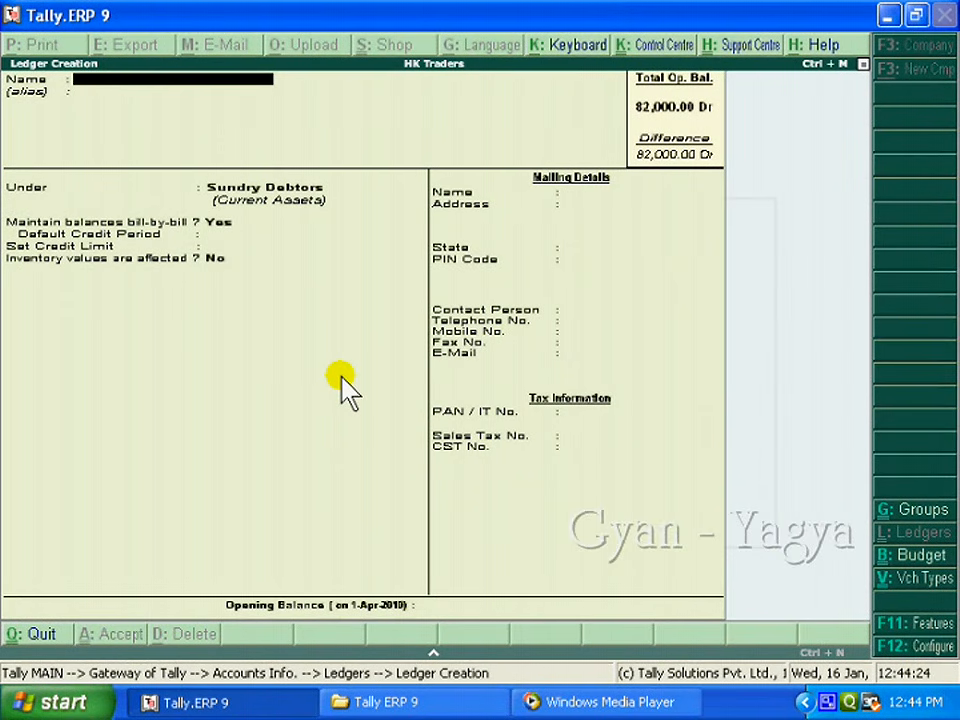
key("Escape")
key("Return")
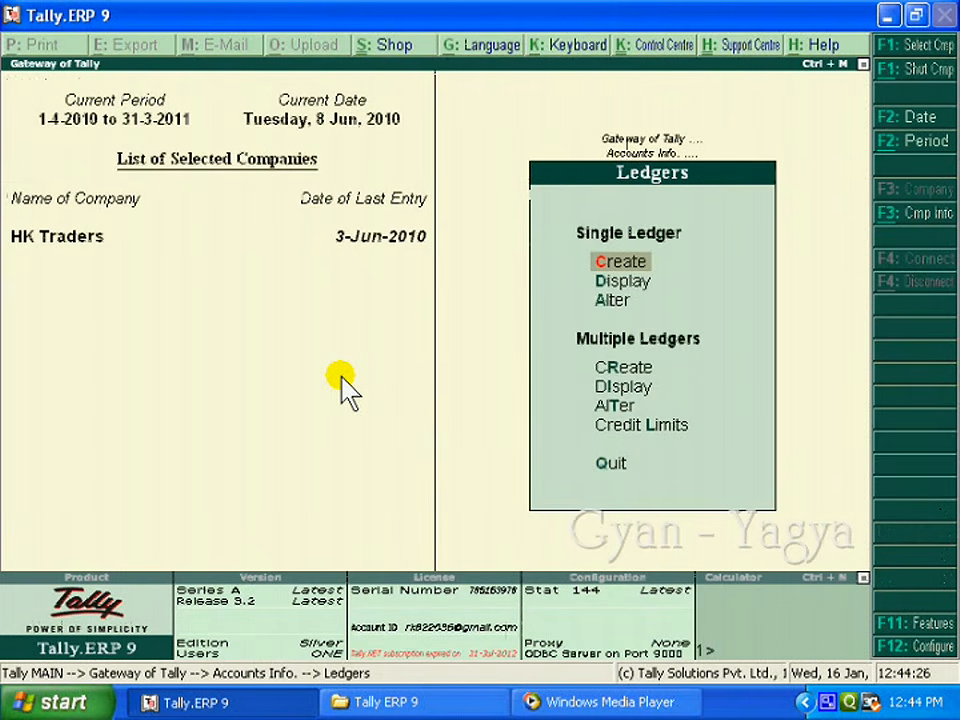
key("Escape")
key("Escape")
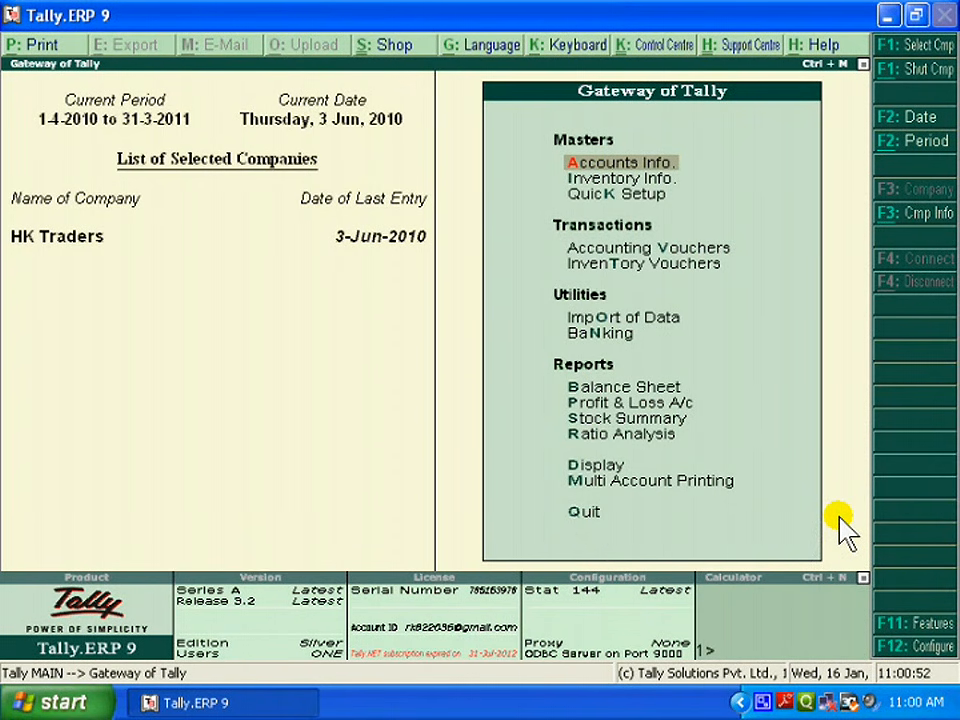
Step: Start a new sales voucher and set its date to 5-6-2010
key("Down")
key("Down")
key("Down")
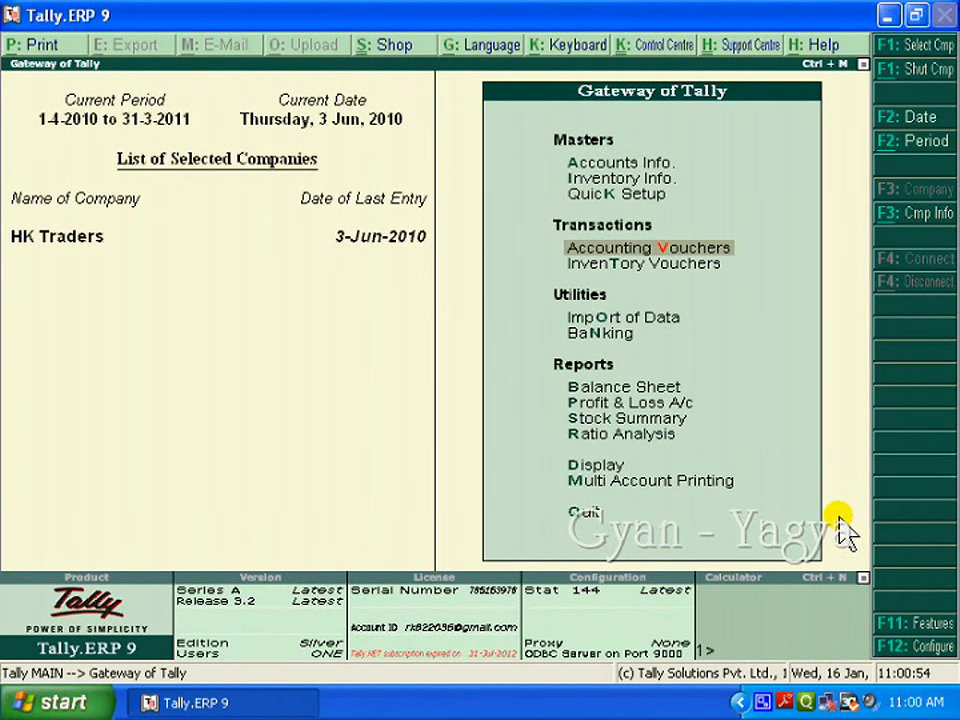
key("Return")
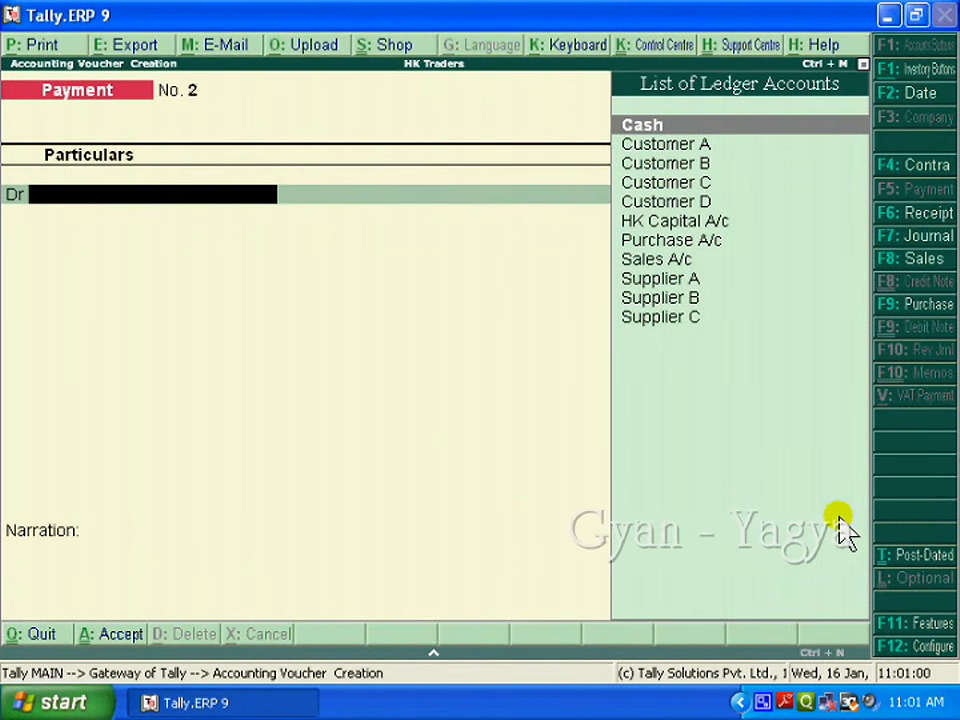
left_click(922, 259)
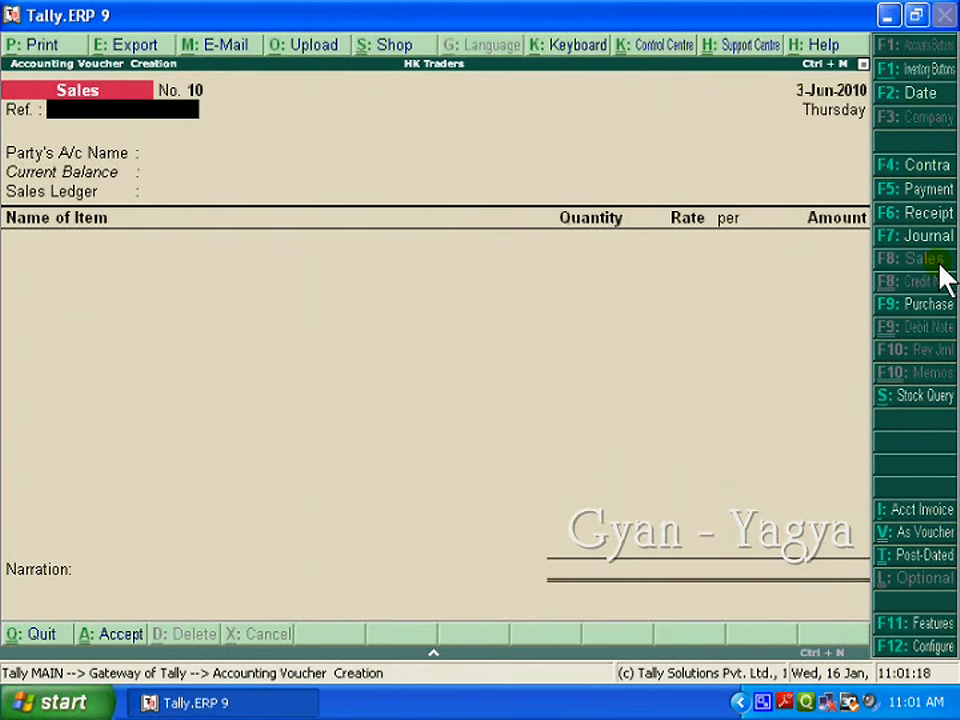
key("F2")
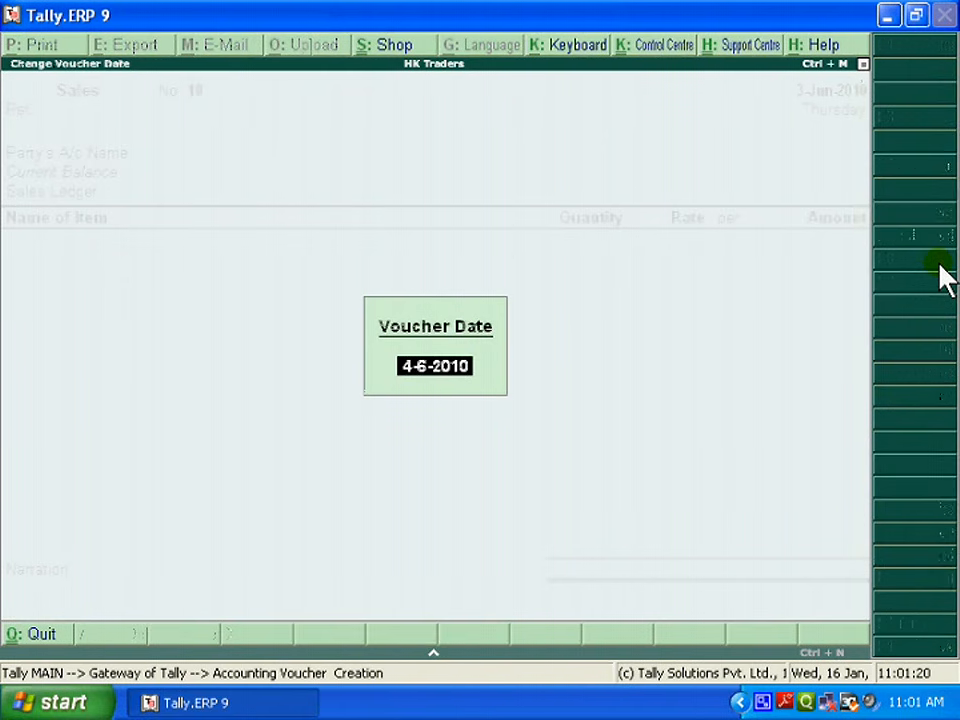
type("5 6")
key("Return")
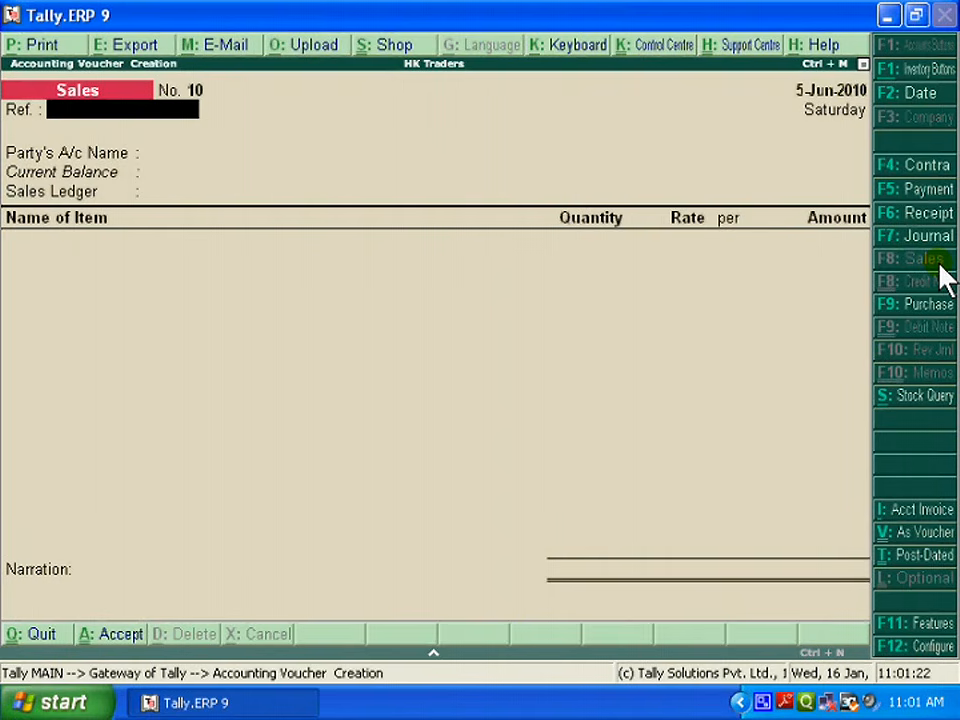
Step: Enter "delivery challan no. 108" as the sales voucher's reference
type("delivery c")
key("BackSpace")
key("BackSpace")
type("hallan no. 15")
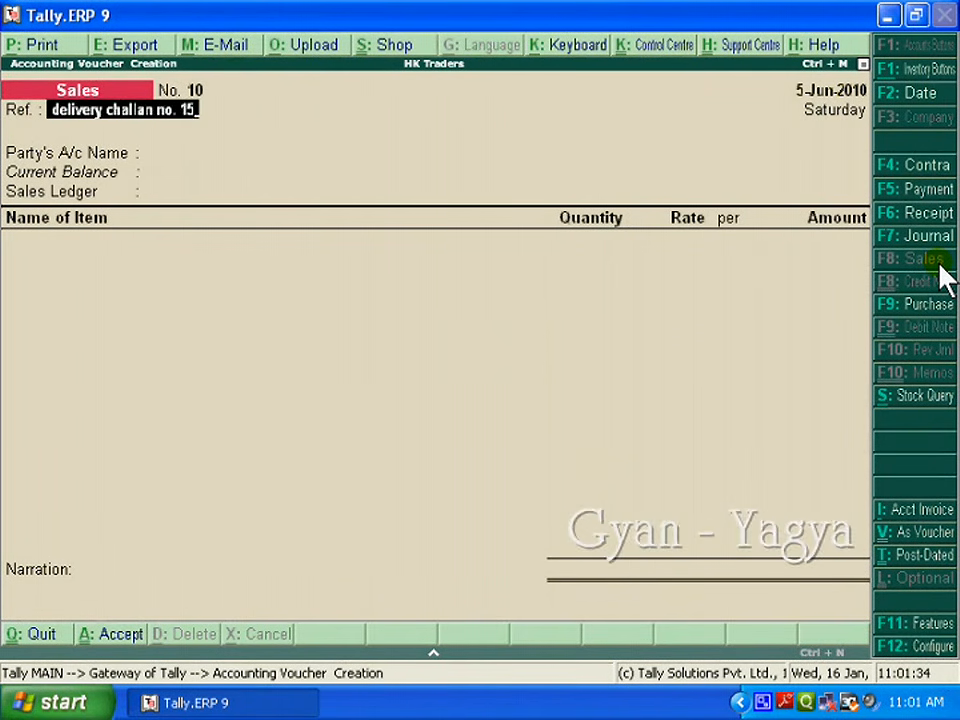
key("BackSpace")
key("BackSpace")
type("108")
key("Return")
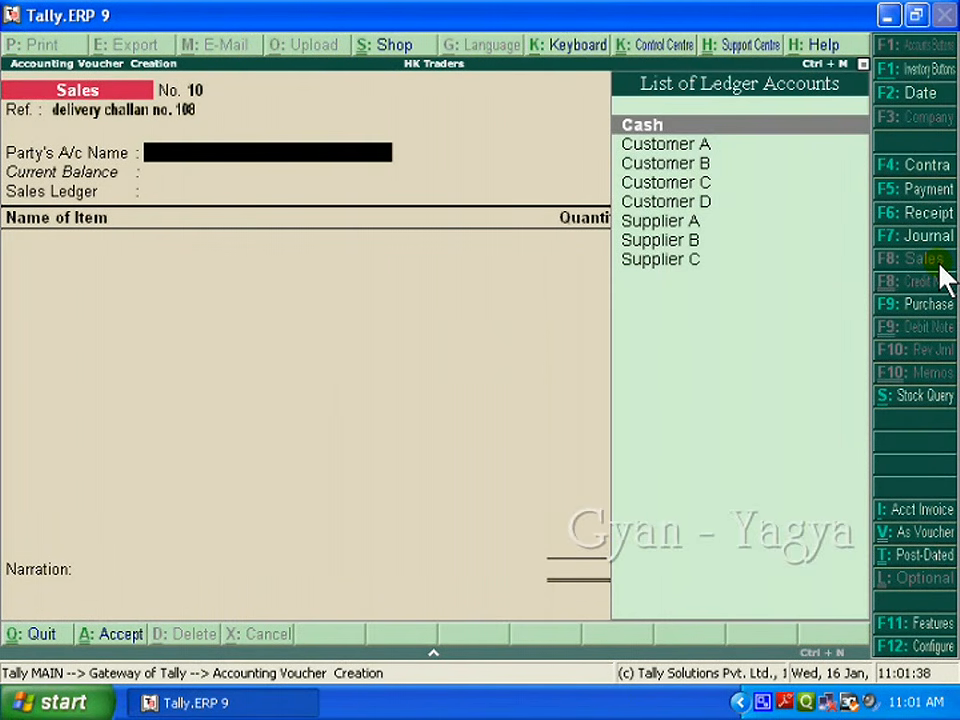
Step: Set Customer D as the party account and Sales A/c as the sales ledger
key("Down")
key("Down")
key("Down")
key("Down")
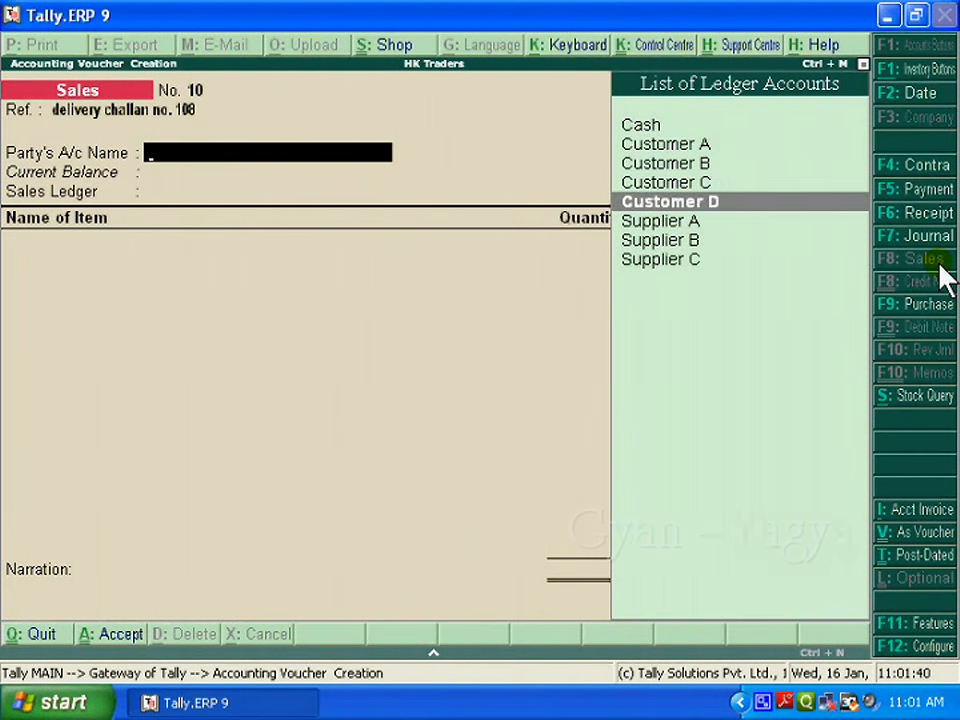
key("Return")
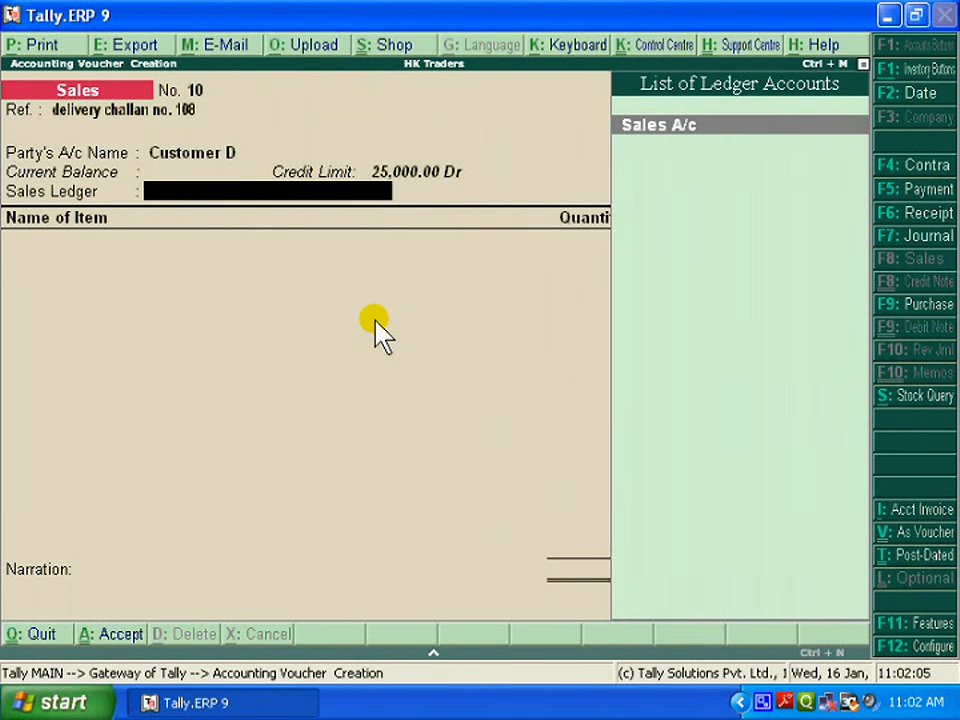
key("Return")
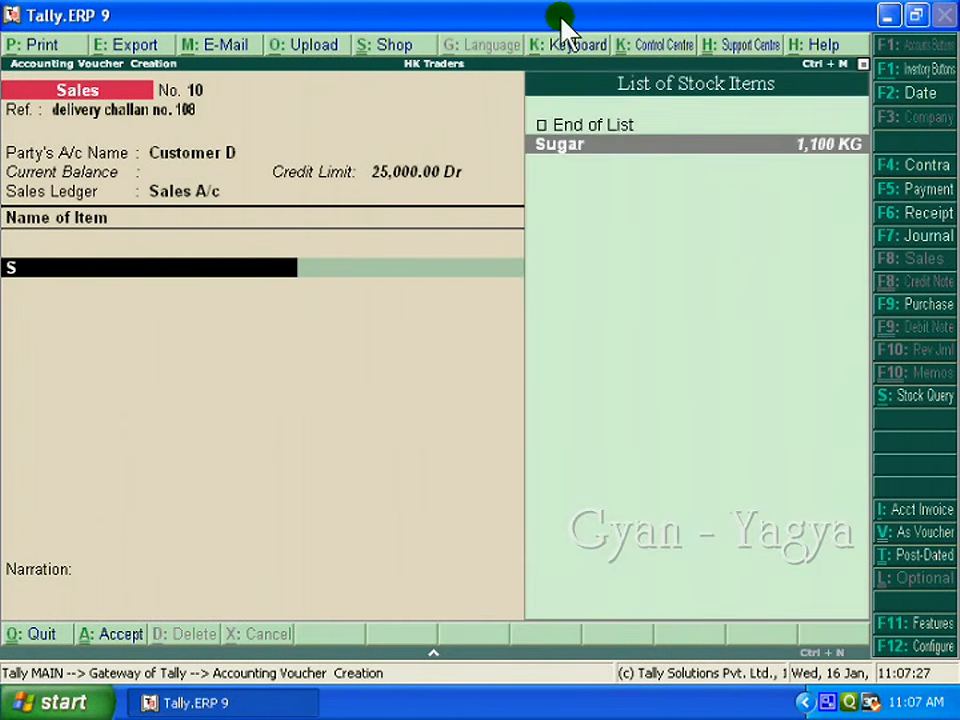
Step: Add Sugar to the sales voucher with a quantity of 450 KG at a rate of 33.00 per KG
key("Return")
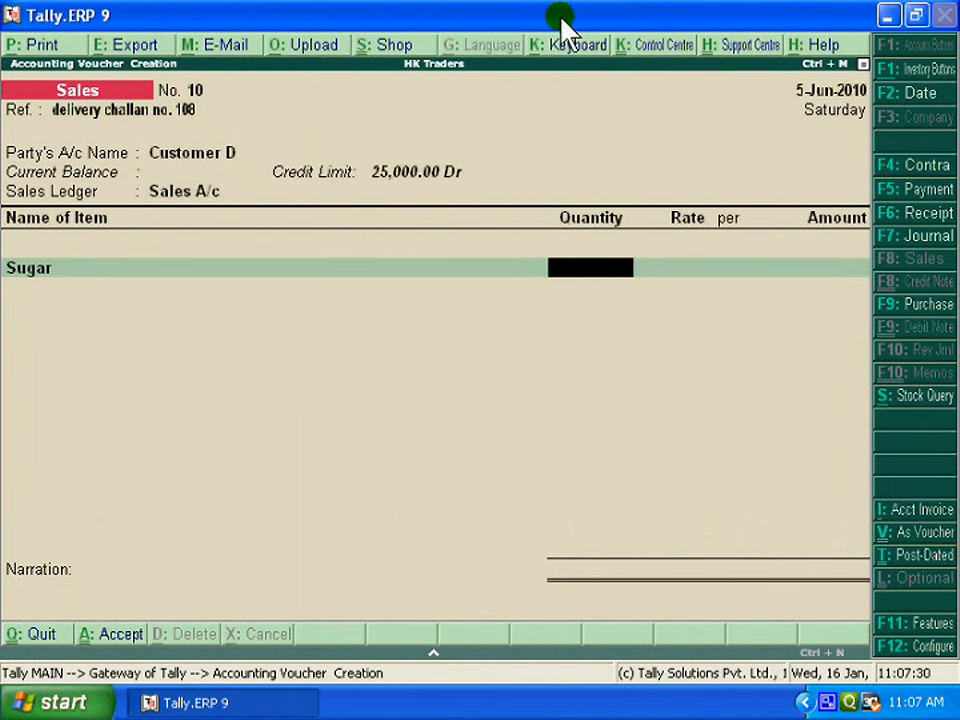
type("450")
key("Return")
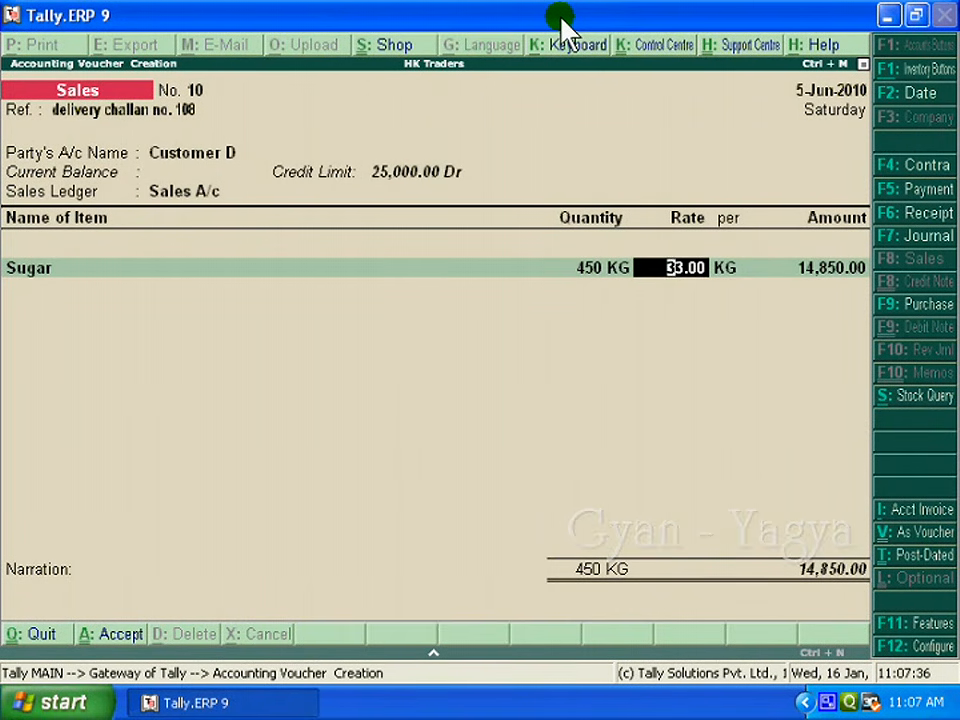
key("Return")
key("Return")
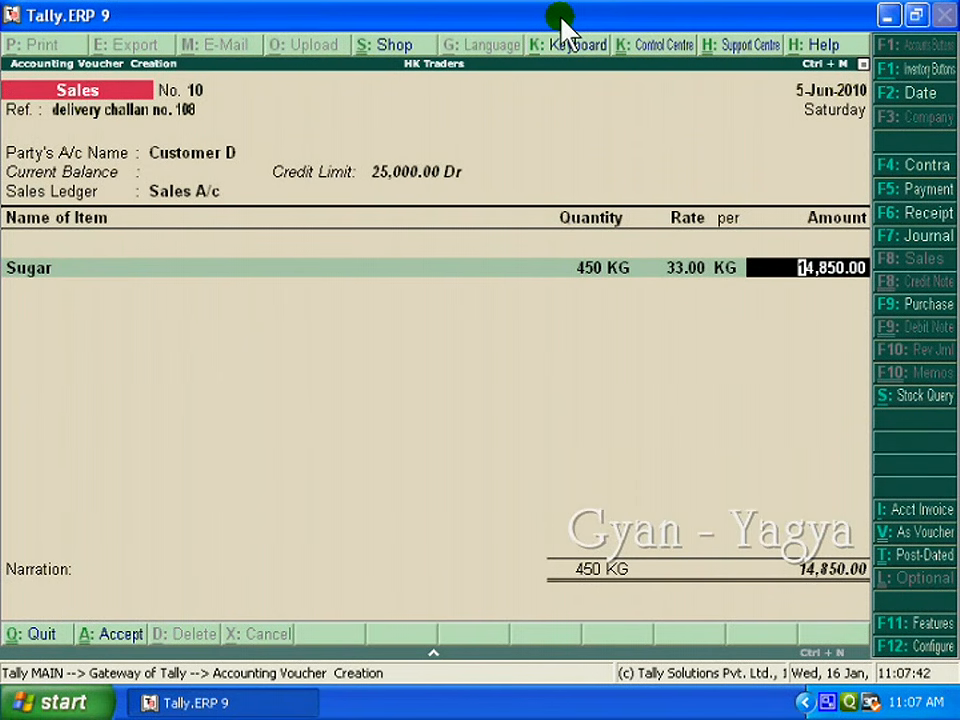
key("Return")
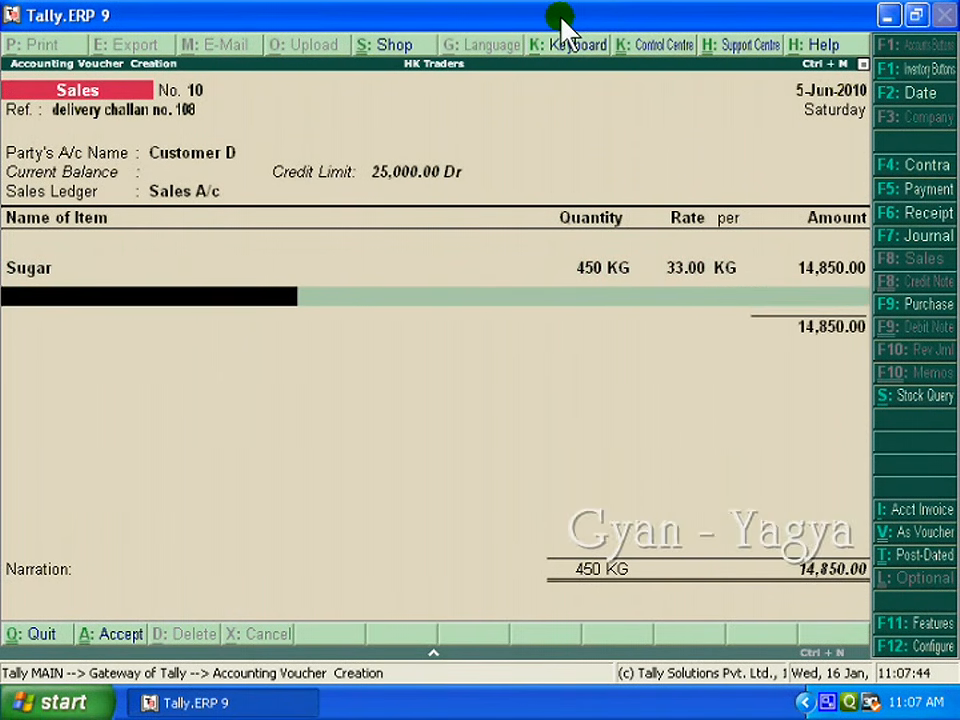
Step: End the item list and allocate Customer D's bill as New Ref 10 with 30 days' credit for the full amount
key("Return")
key("Return")
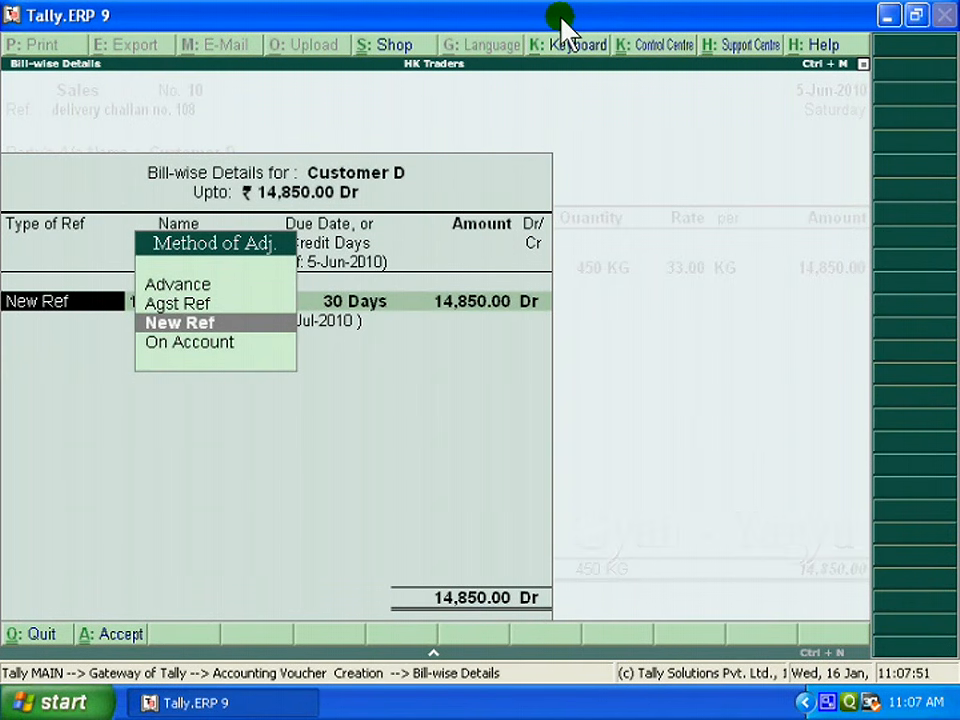
key("Return")
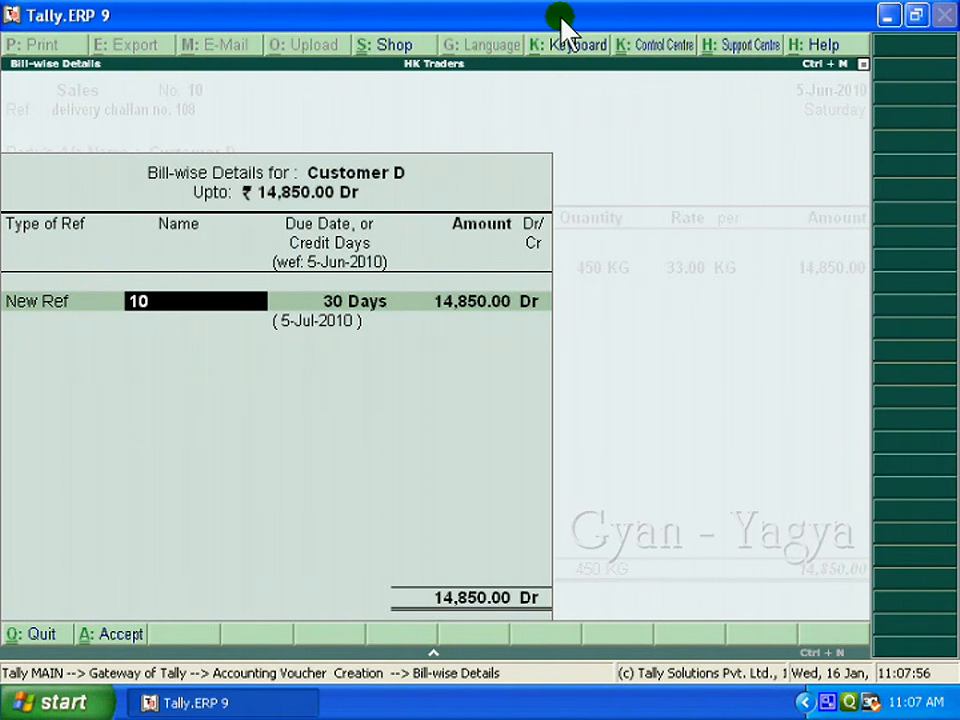
key("Return")
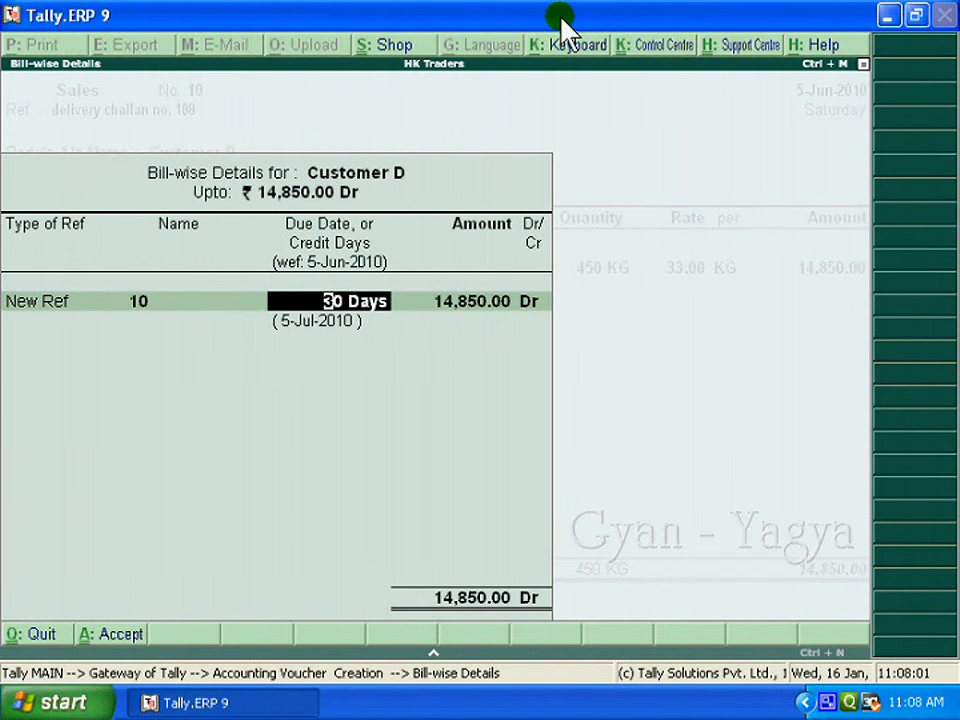
key("Return")
key("Return")
key("Return")
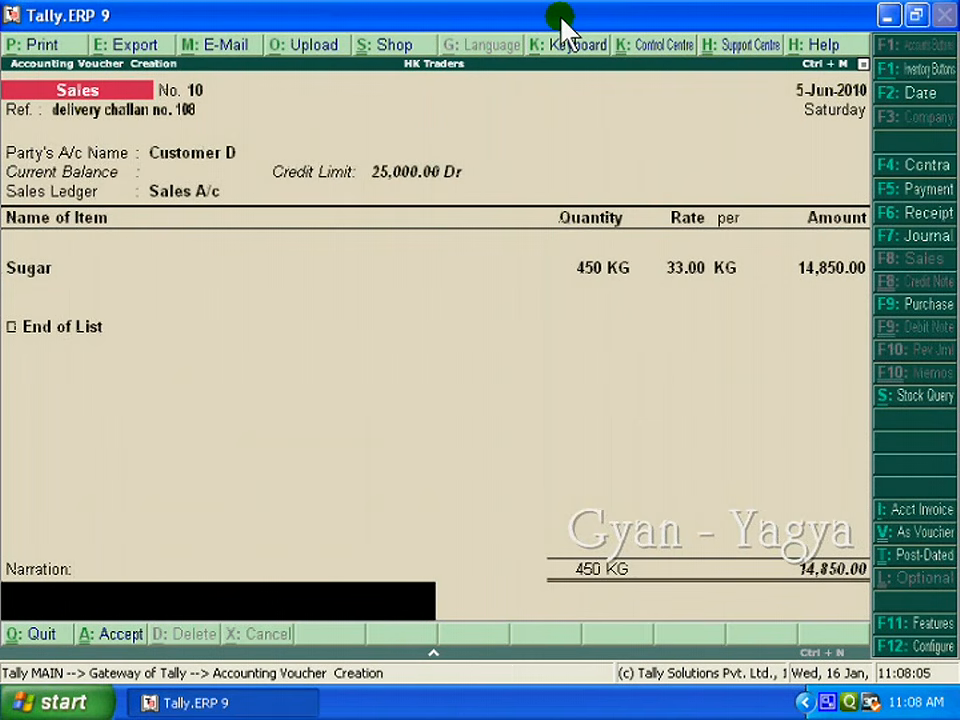
Step: Enter the narration "goods sold on credit" and save the sales voucher
type("cash ")
type("goods sold on credit")
key("Return")
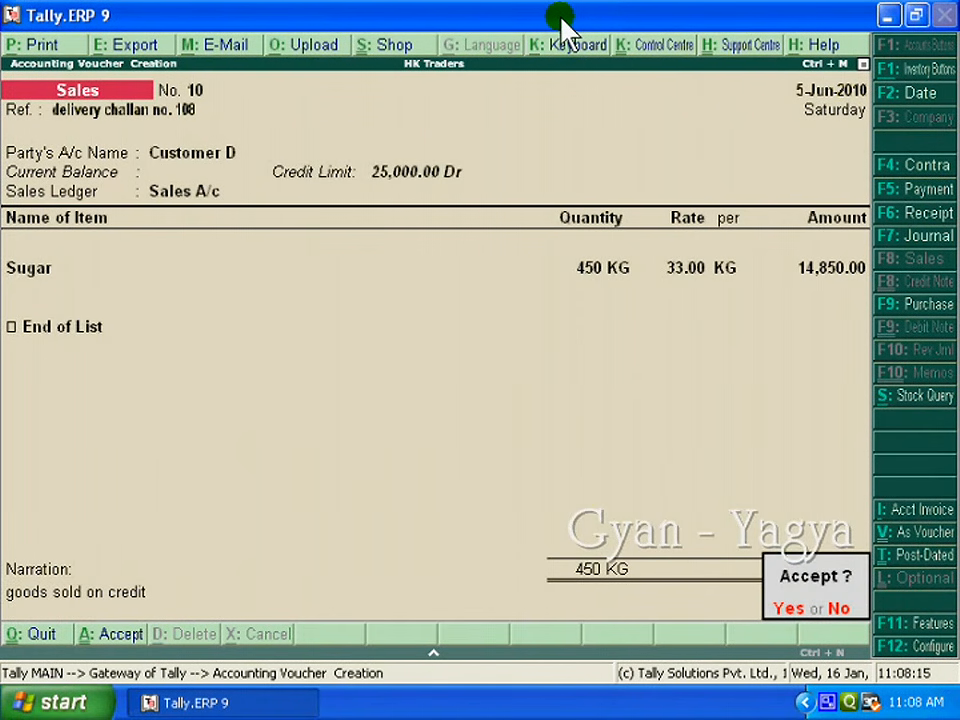
key("y")
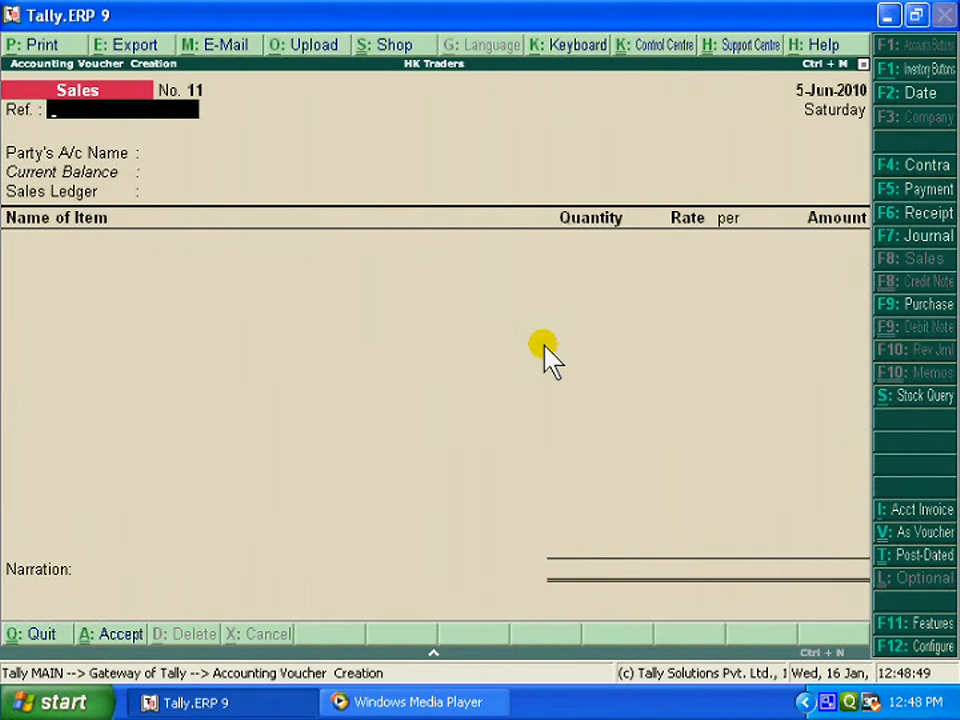
Step: Date the new sales voucher 7-6 and enter "delivery challan no. 110" as its reference
key("F2")
type("7 ")
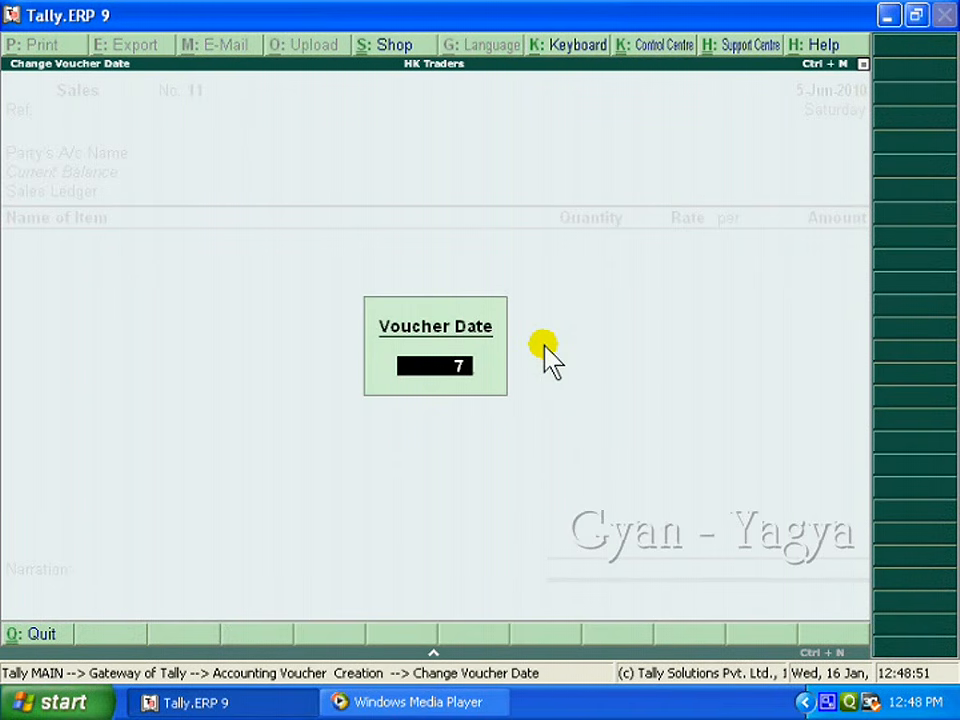
type("6")
key("Return")
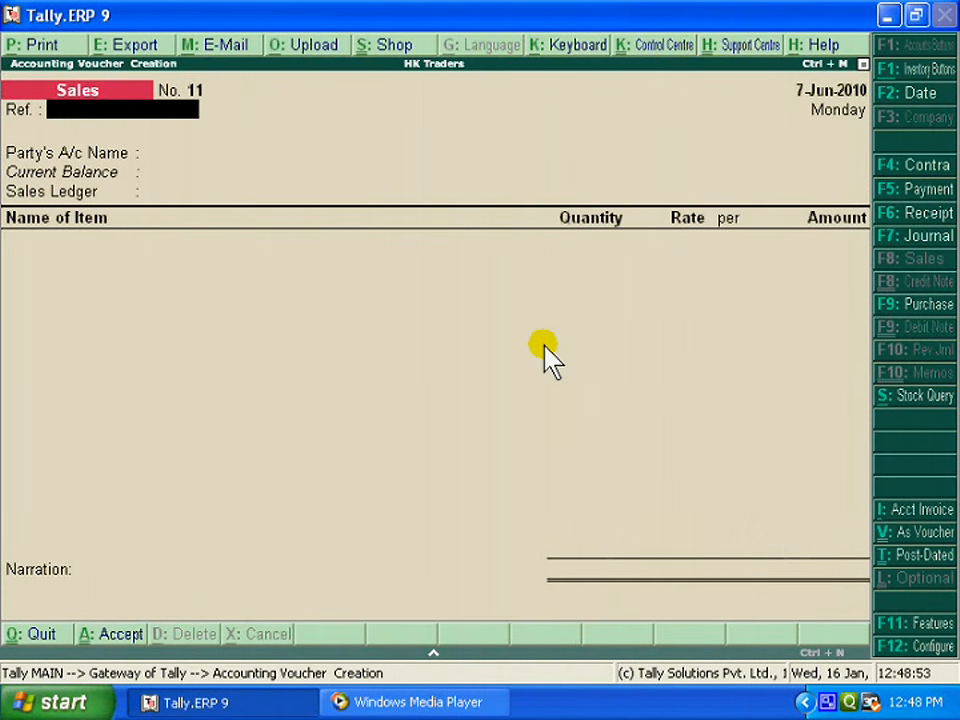
type("delive")
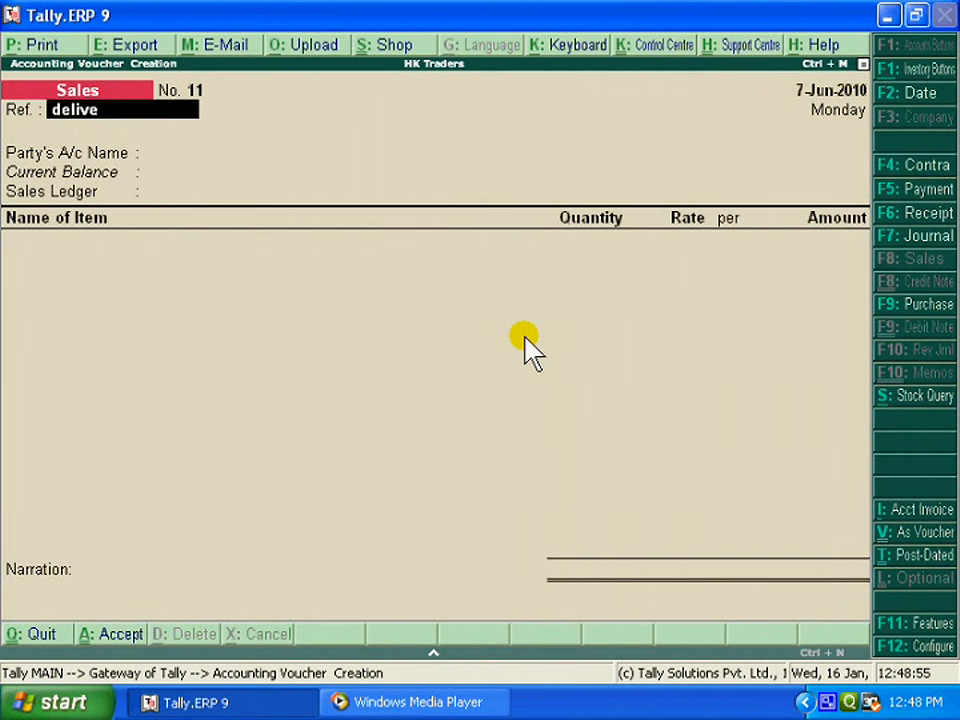
type("ry challan no. 110")
key("Return")
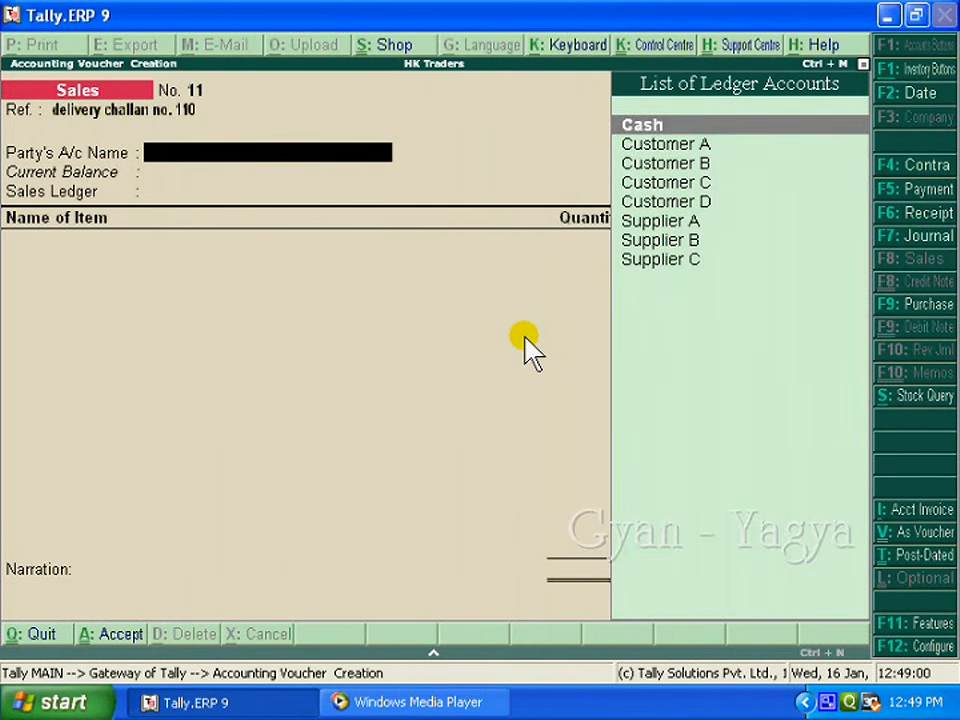
Step: Choose Customer D as the second voucher's party account and Sales A/c as its sales ledger
key("Down")
key("Down")
key("Down")
key("Down")
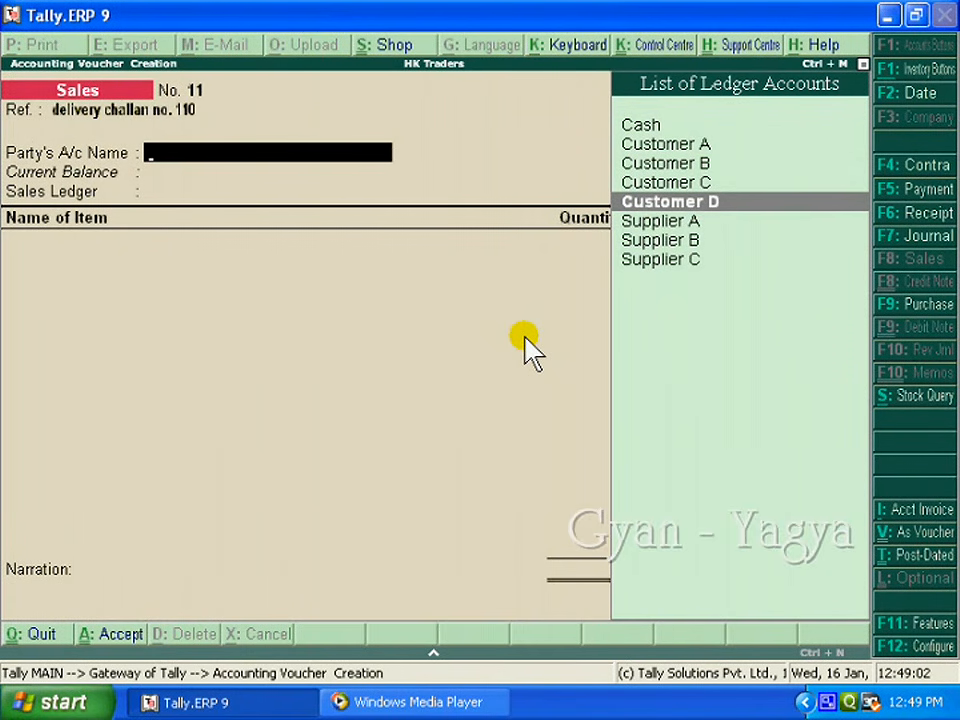
key("Return")
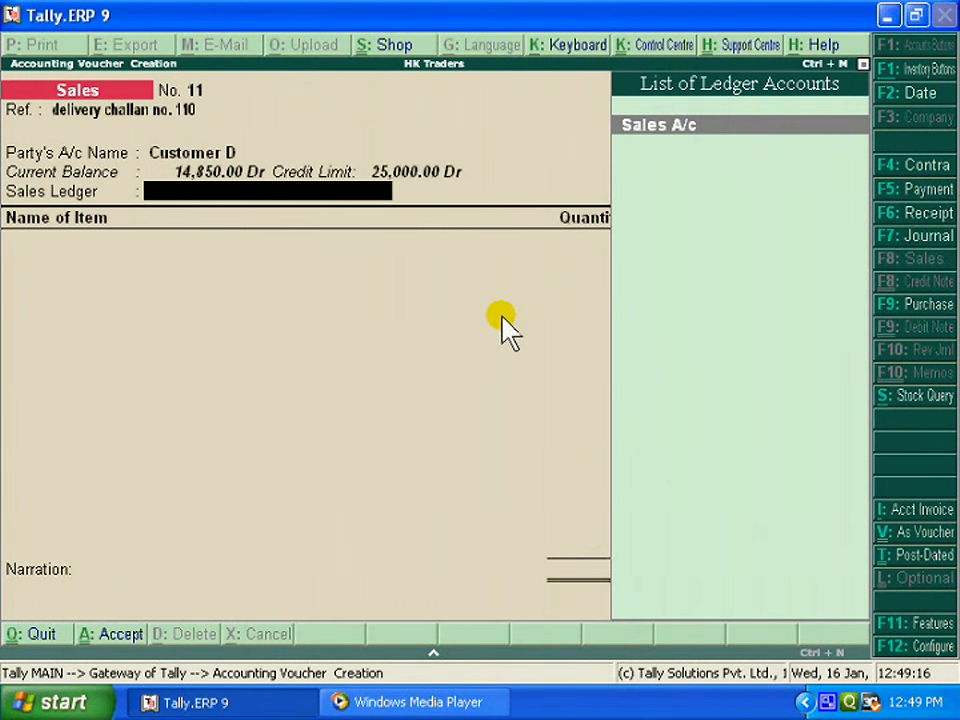
key("Return")
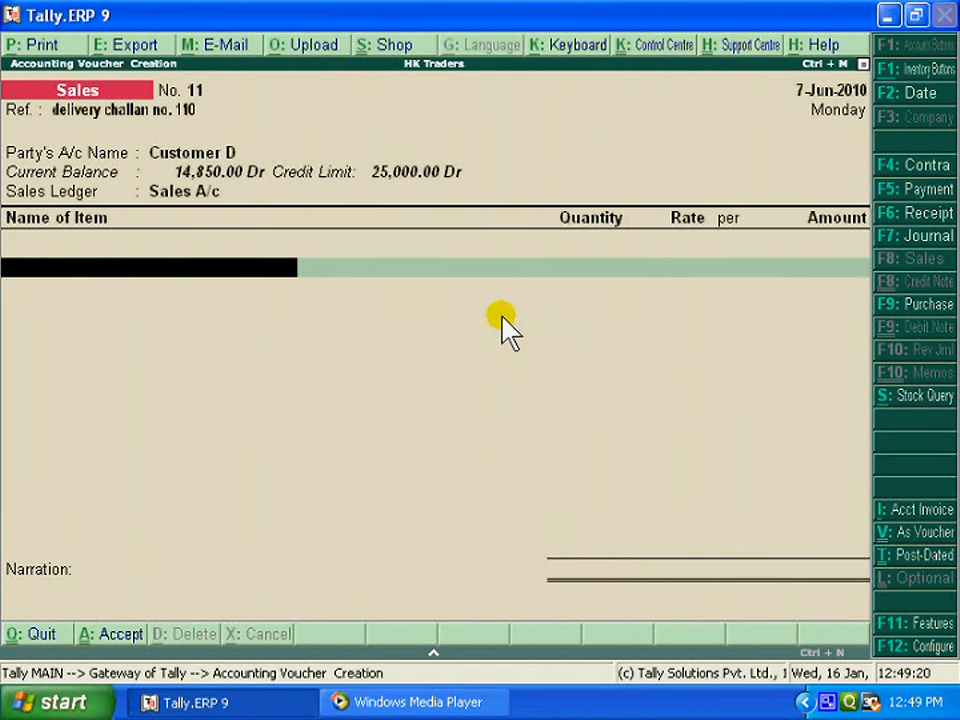
Step: Add Rice to the sales voucher with a quantity of 200 KG at a rate of 55 per KG
type("R")
key("Return")
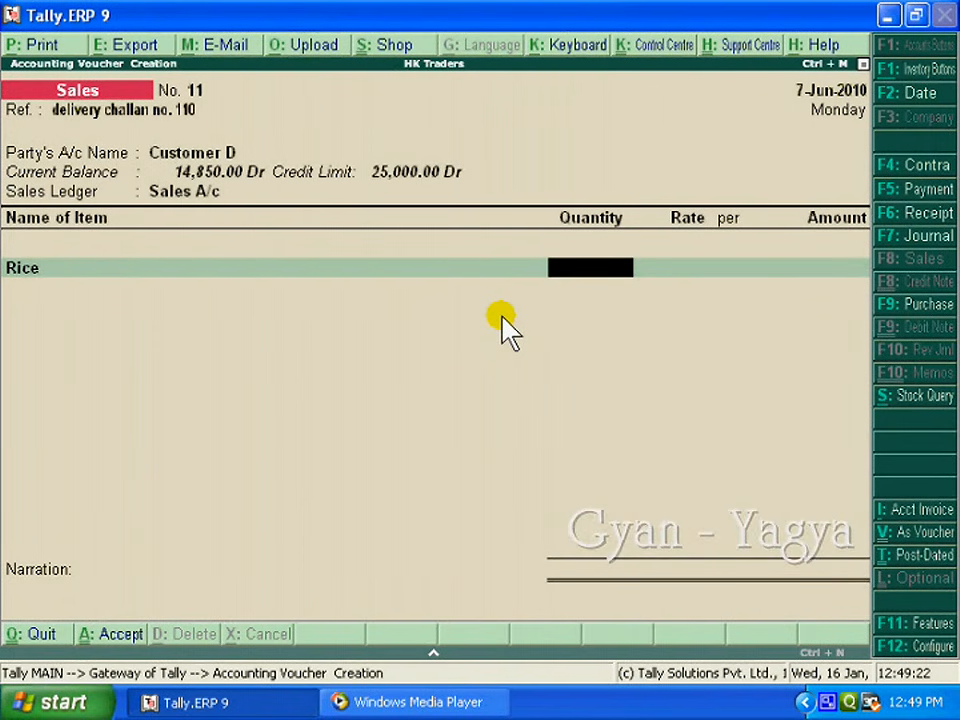
type("200")
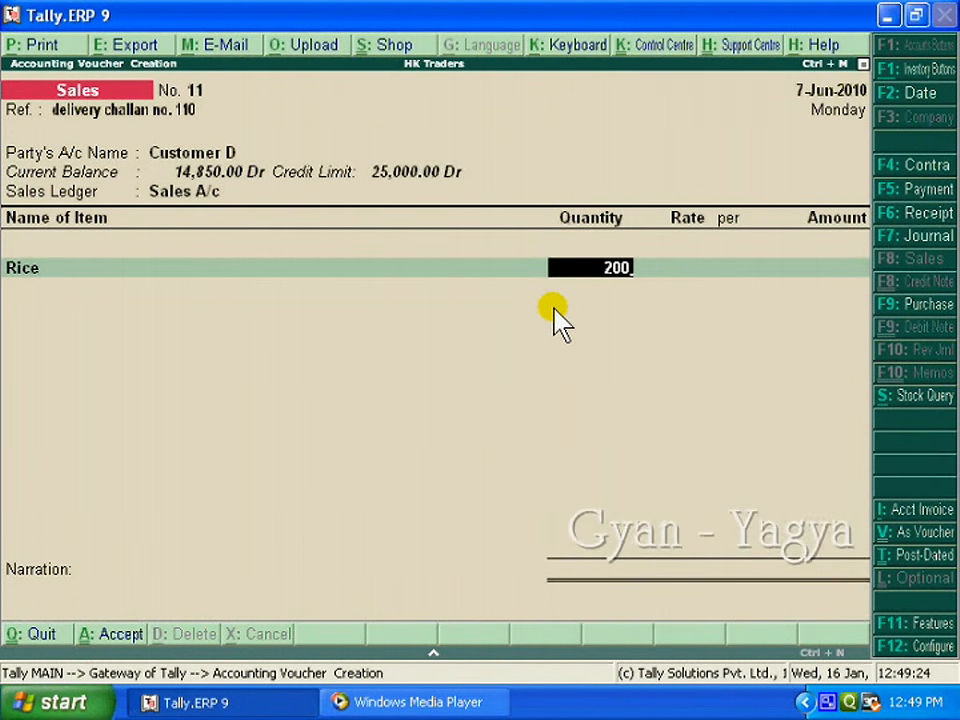
key("Return")
type("55")
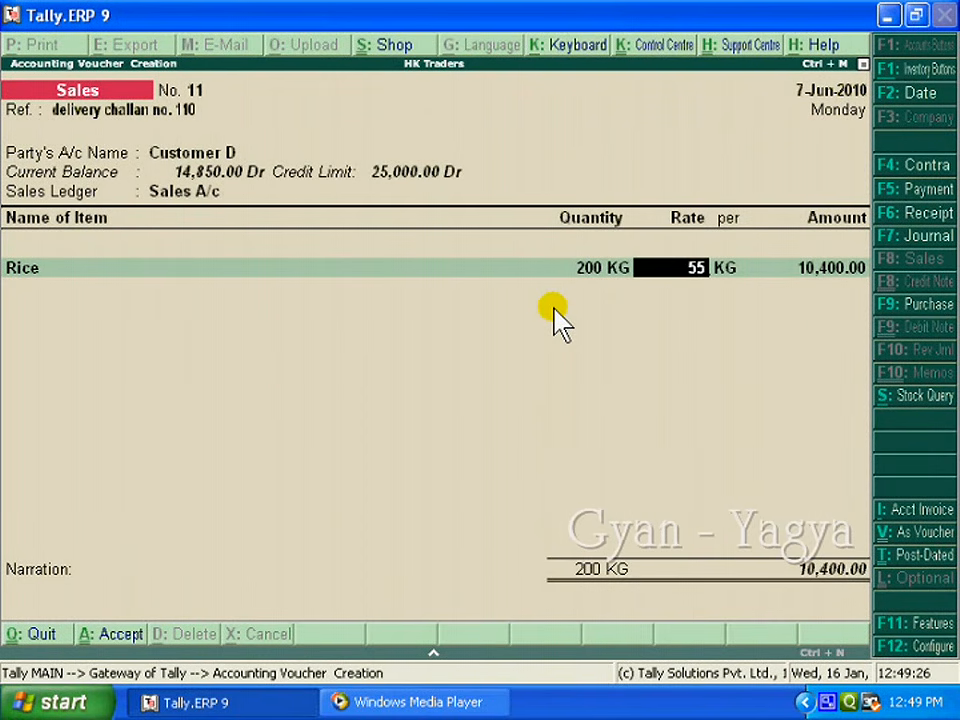
key("Return")
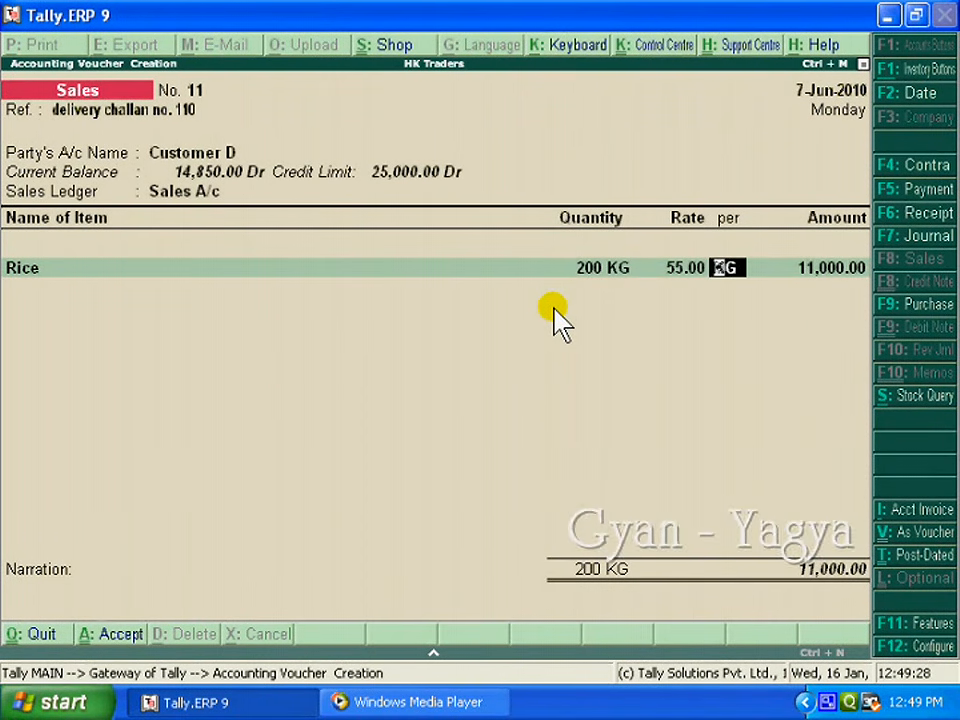
key("Return")
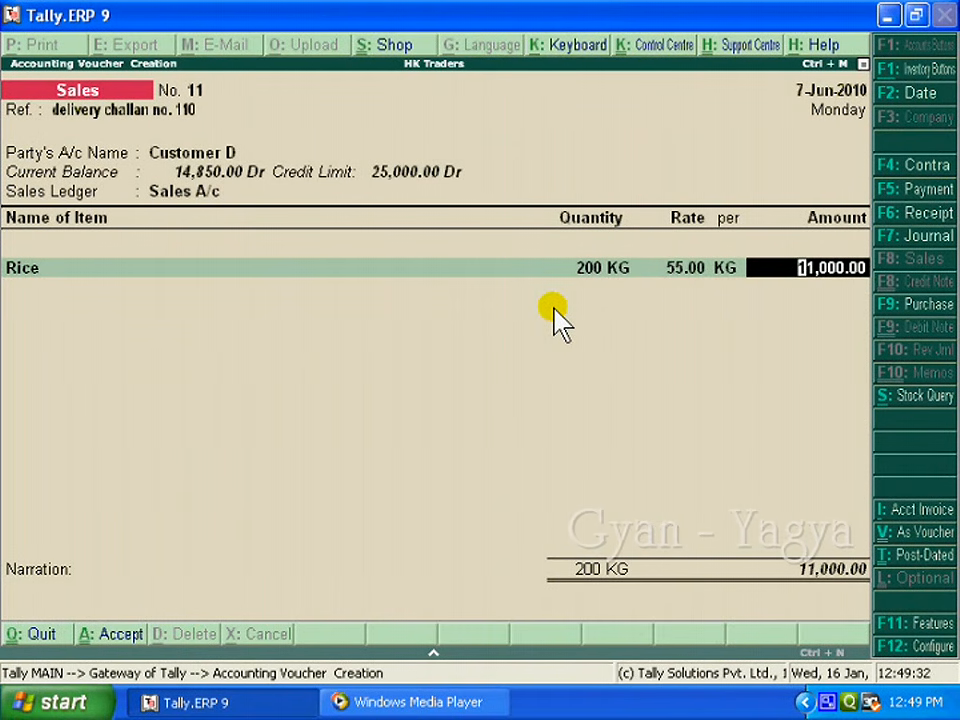
key("Return")
Step: Allocate the Rice sale as New Ref 11 with 30 days' credit and try to complete the voucher without a narration
key("Return")
key("Return")
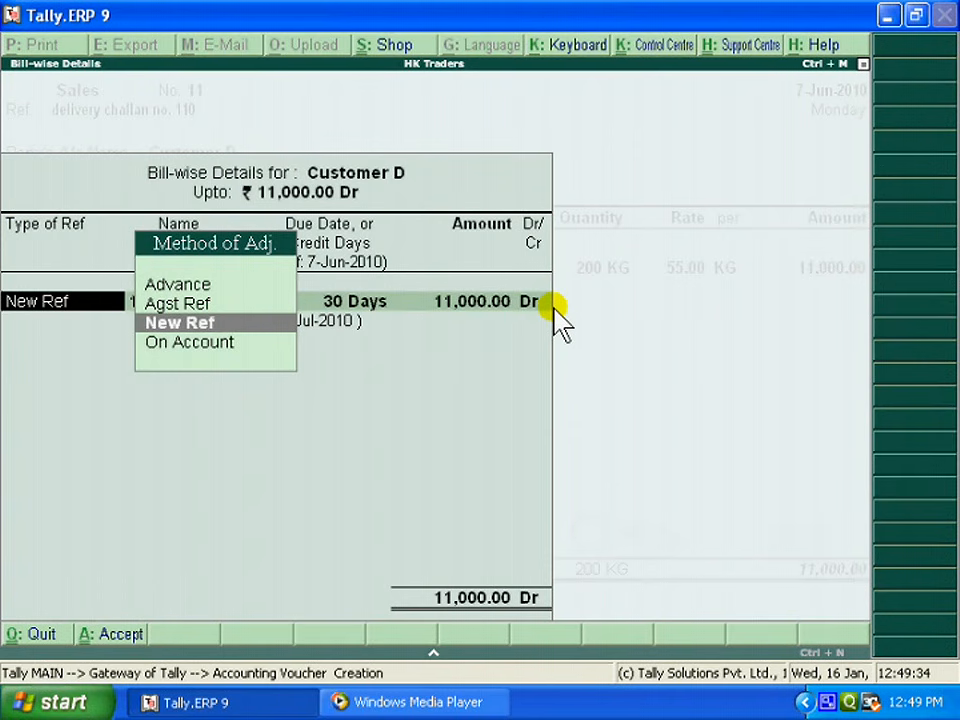
left_click(213, 329)
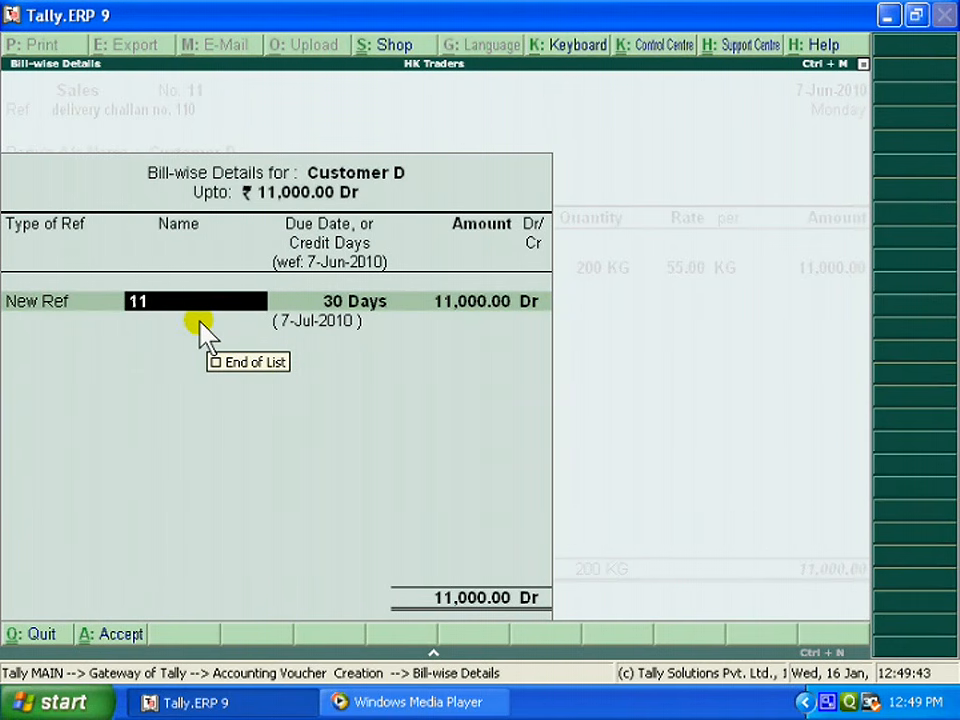
key("Return")
key("Return")
key("Return")
key("Return")
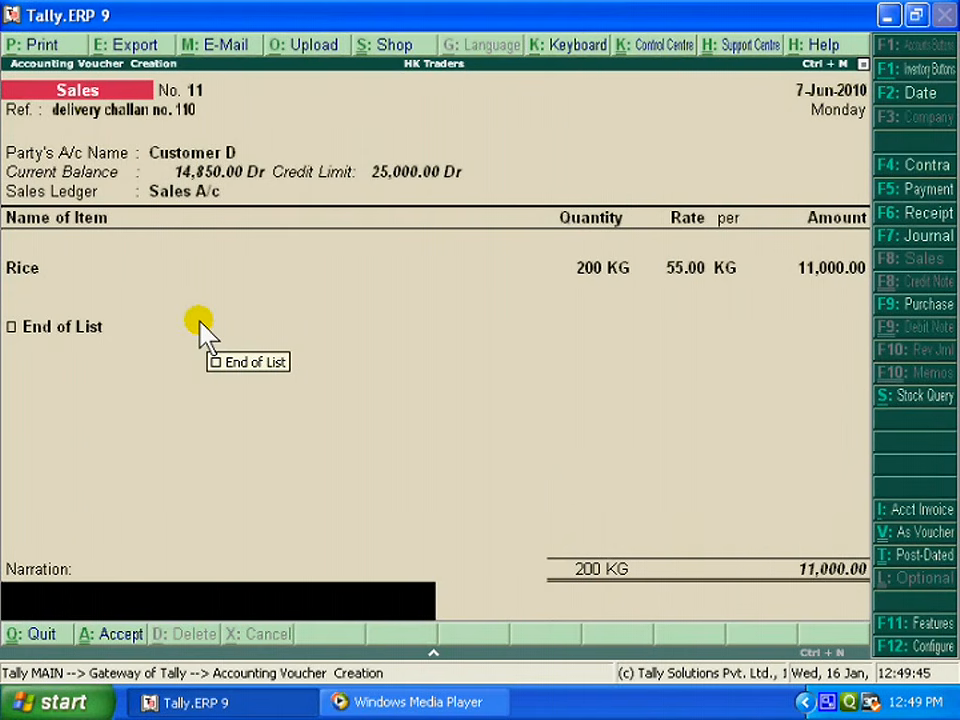
key("Return")
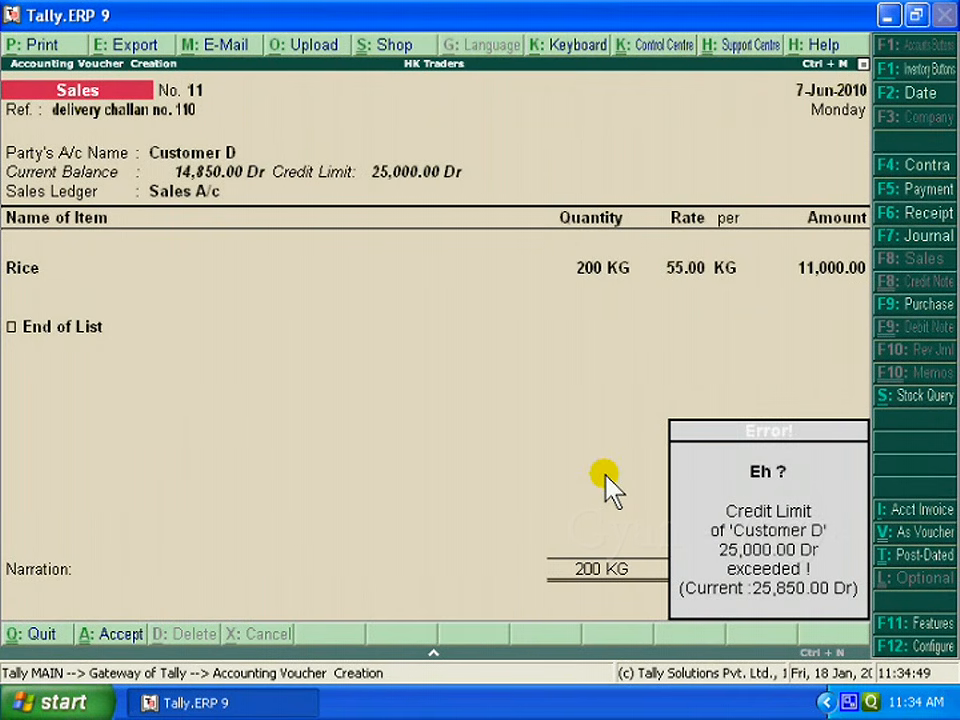
Step: Alter Customer D's ledger from the voucher's party account field, setting the credit limit to 30000, and save it
key("Return")
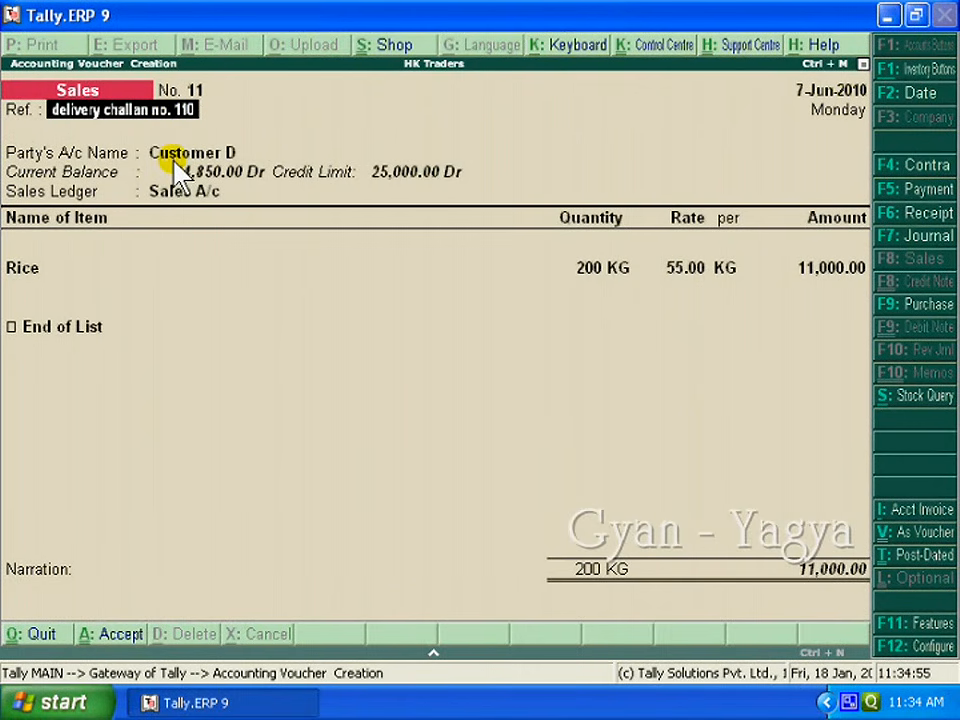
key("Return")
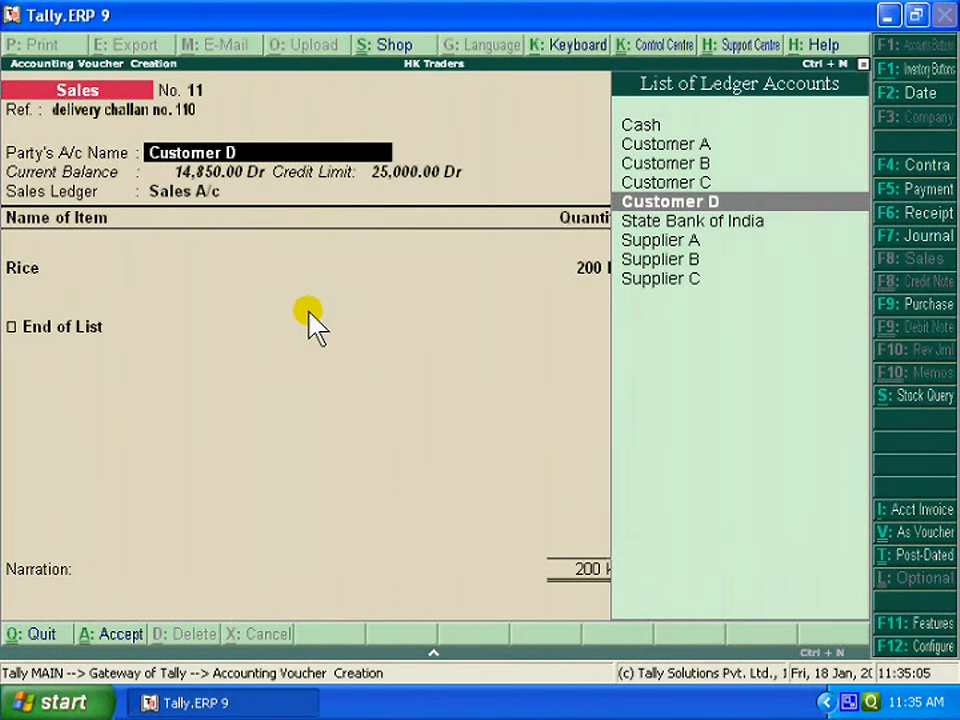
key("ctrl+Return")
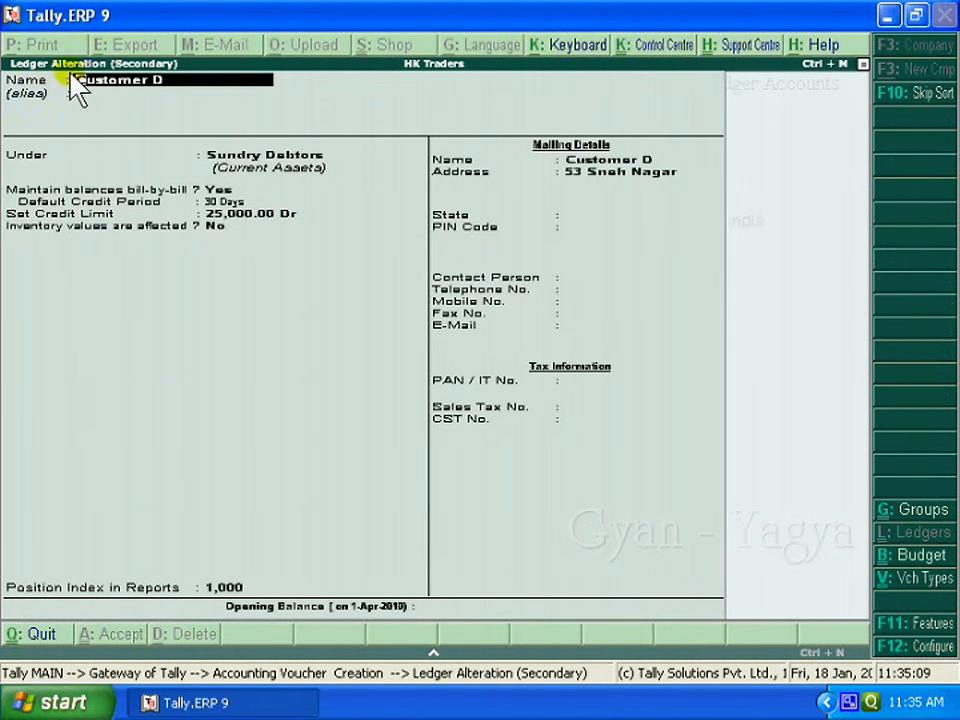
key("Return")
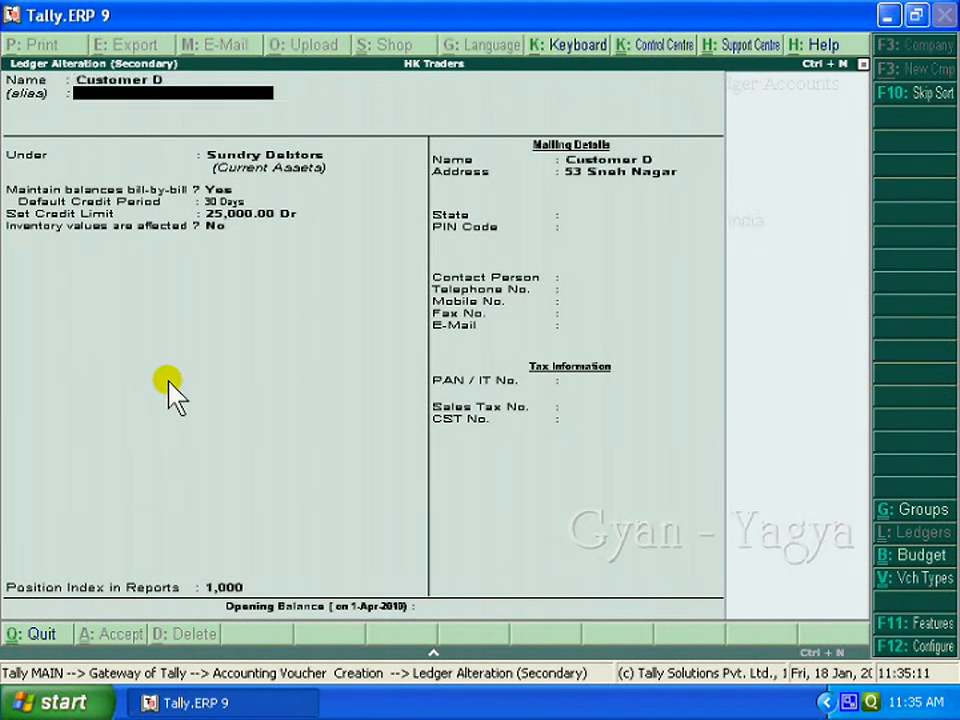
key("Return")
key("Return")
key("Return")
key("Return")
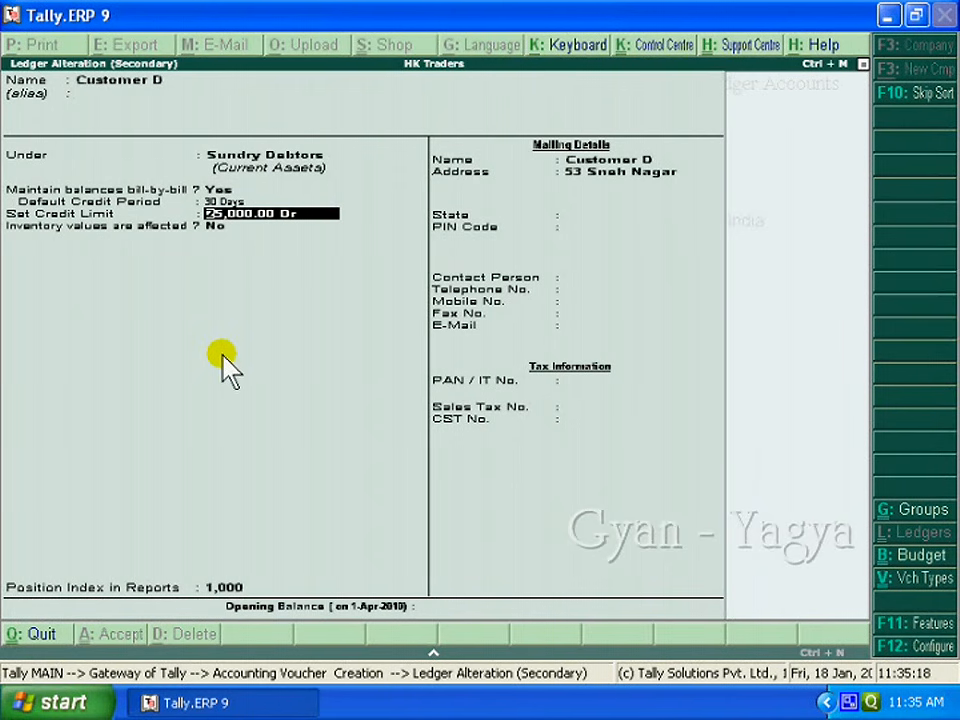
type("30000")
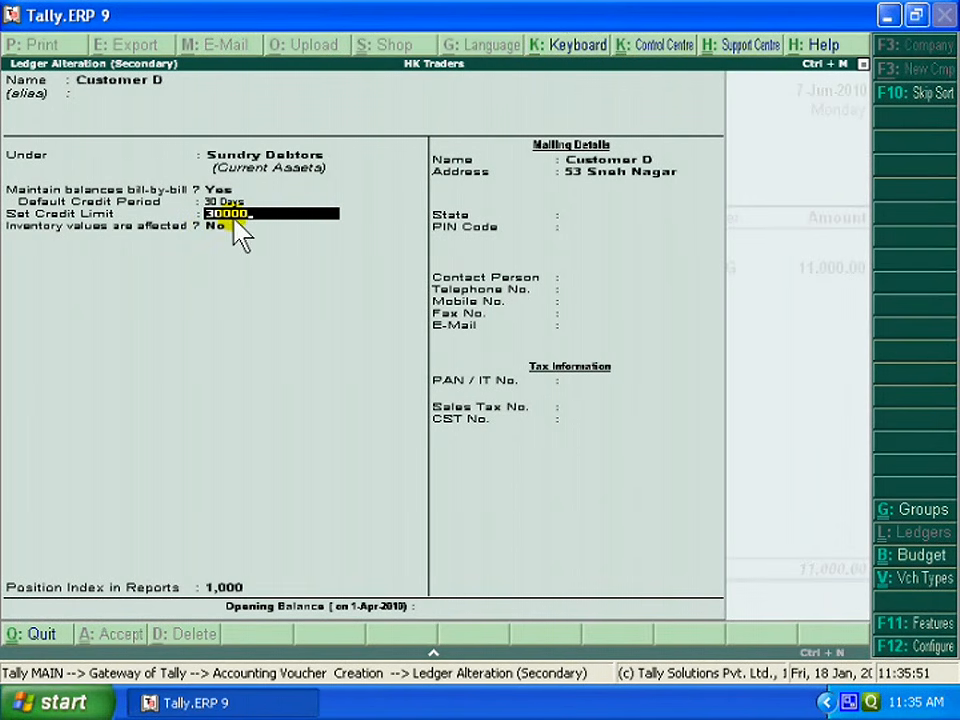
key("Return")
key("Return")
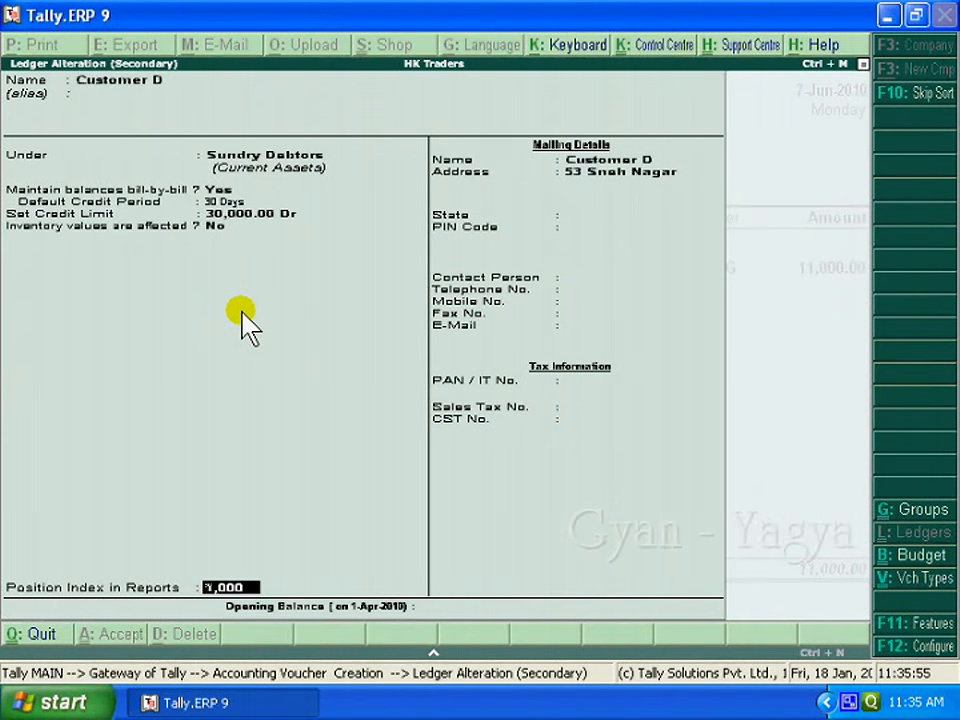
key("ctrl+a")
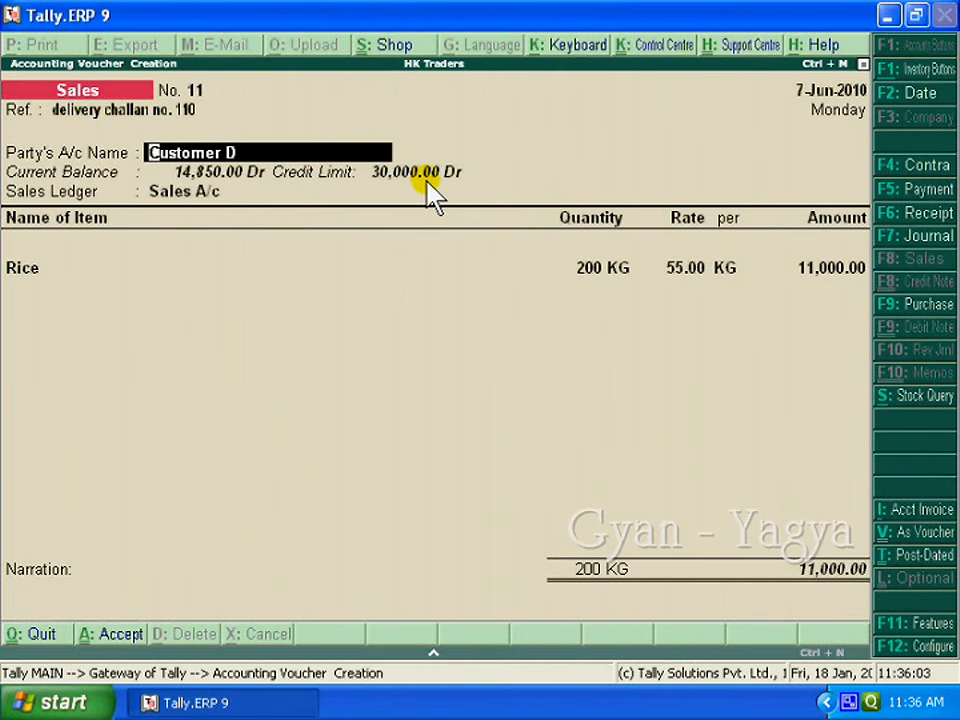
Step: Keep the Rice sale and its New Ref 11 allocation with 30 days' credit, and save Customer D's sales voucher
key("Return")
key("Return")
key("Return")
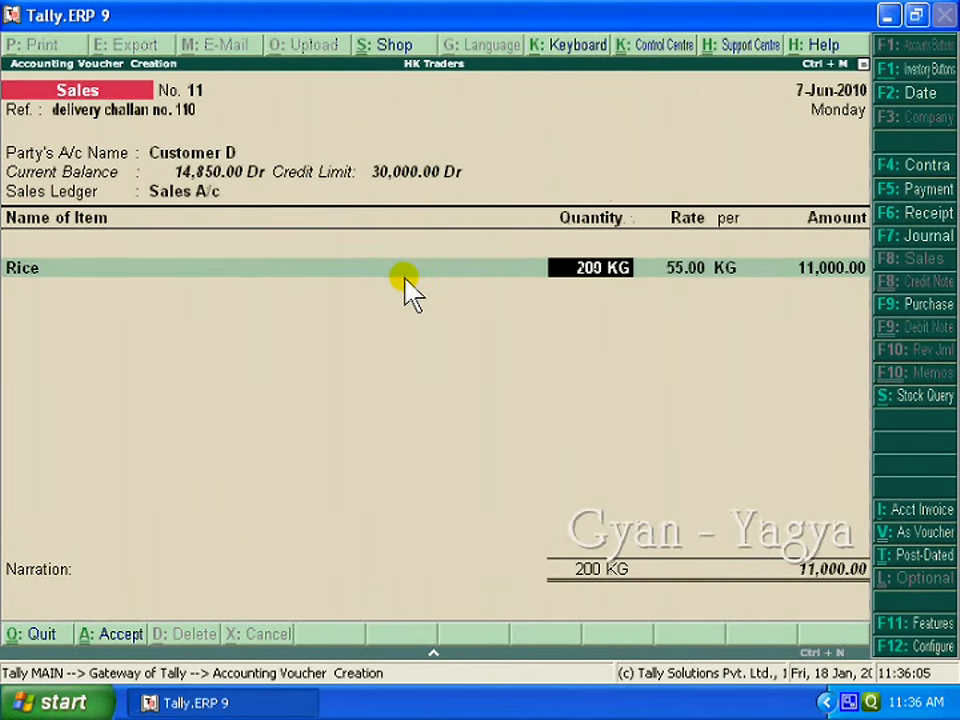
key("Return")
key("Return")
key("Return")
key("Return")
key("Return")
key("Return")
key("Return")
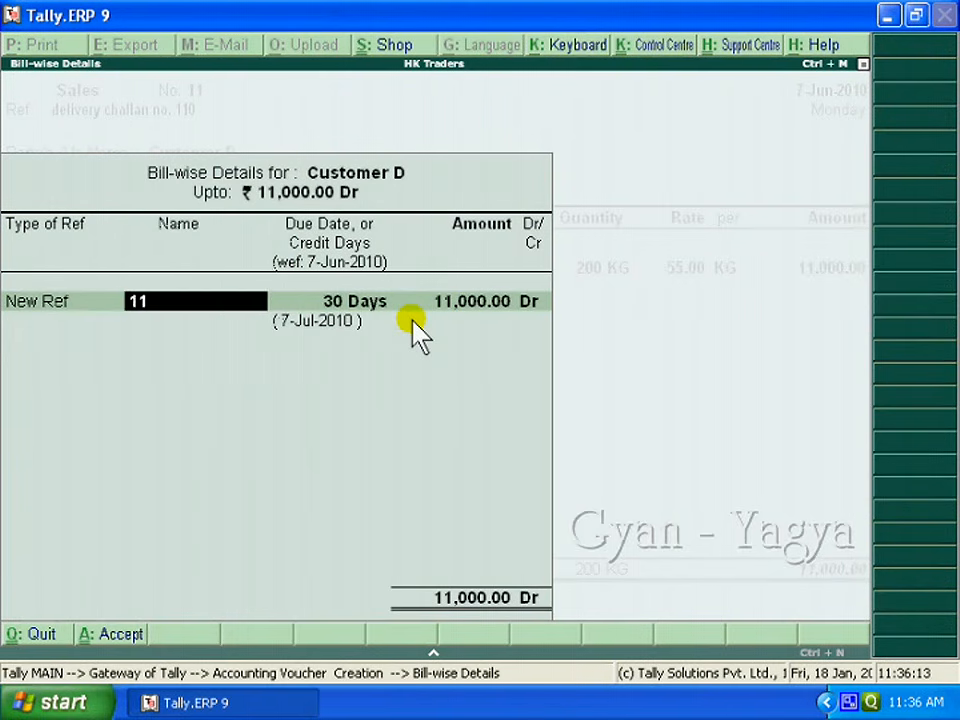
key("Return")
key("Return")
key("Return")
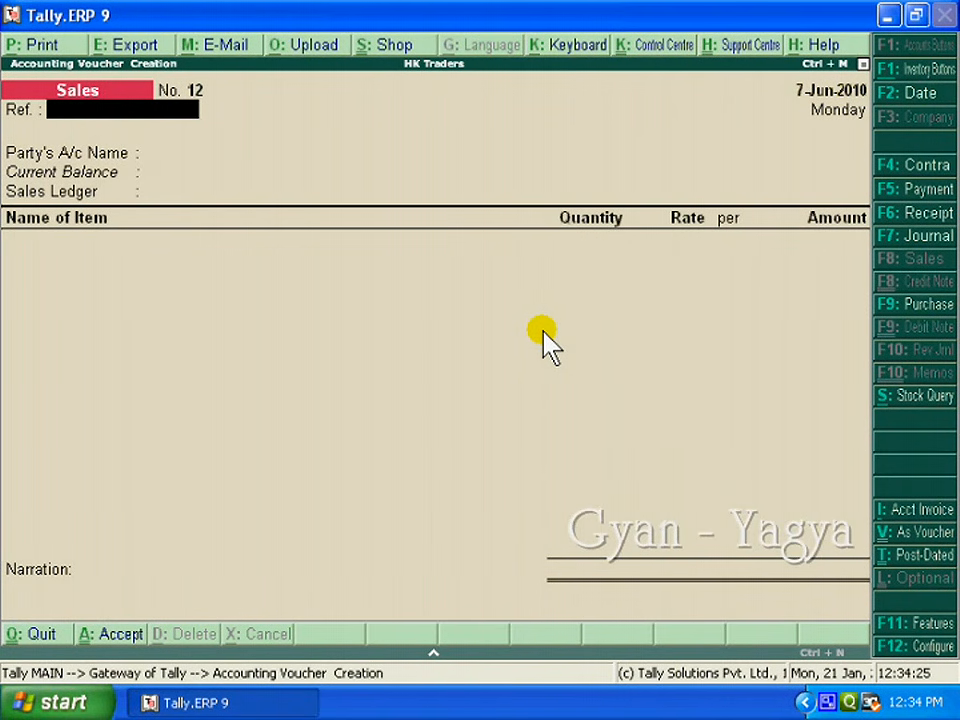
Step: Leave voucher creation and go to the ledger masters in the accounts information
key("Escape")
key("Return")
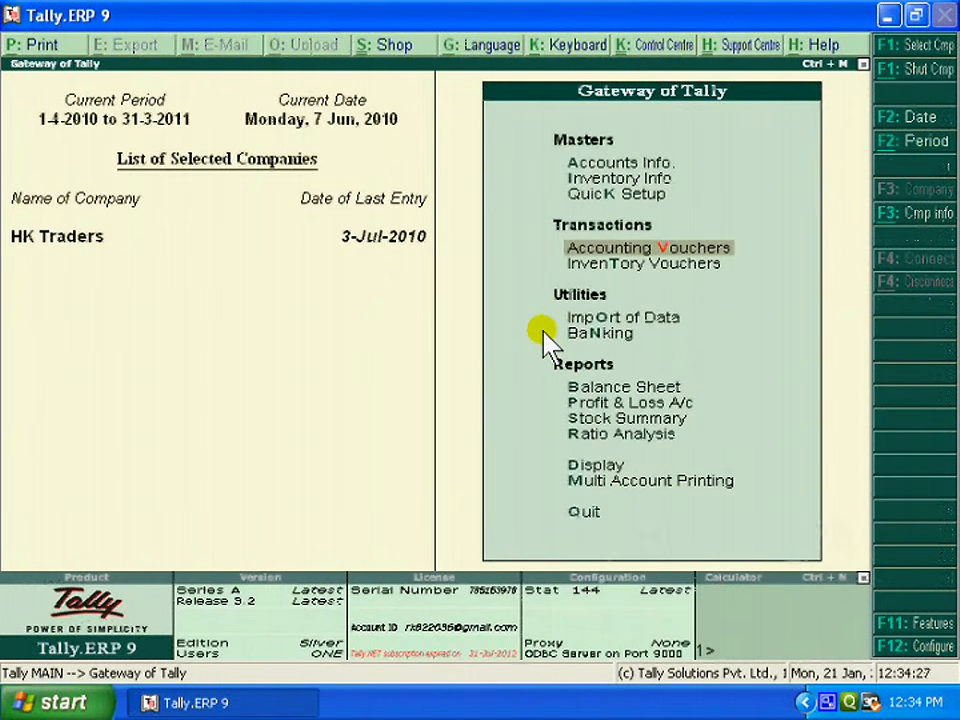
key("Up")
key("Up")
key("Up")
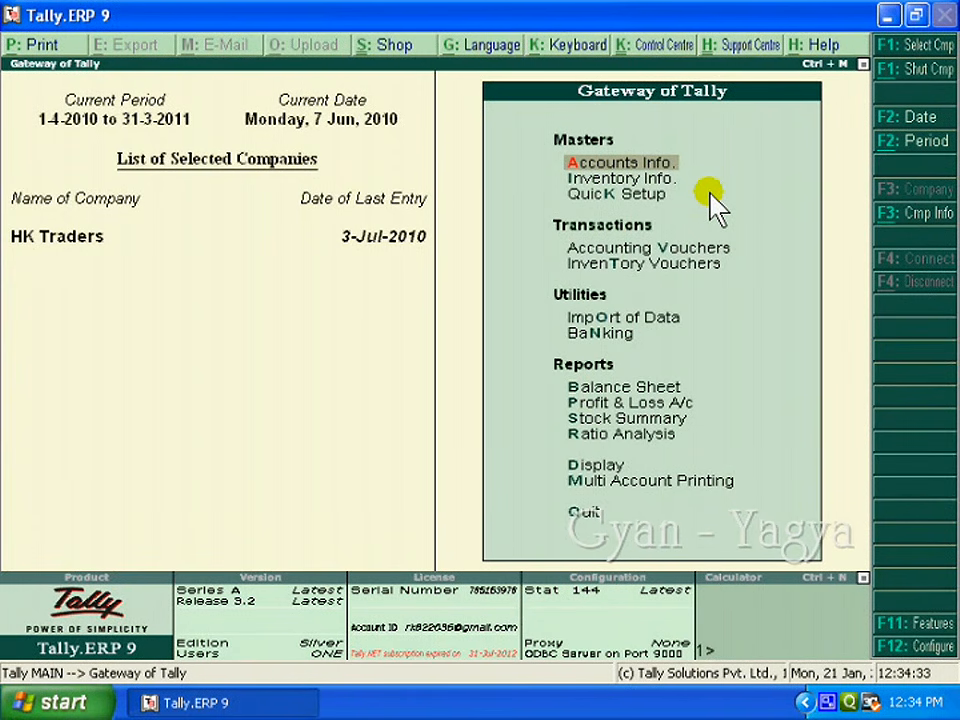
key("Return")
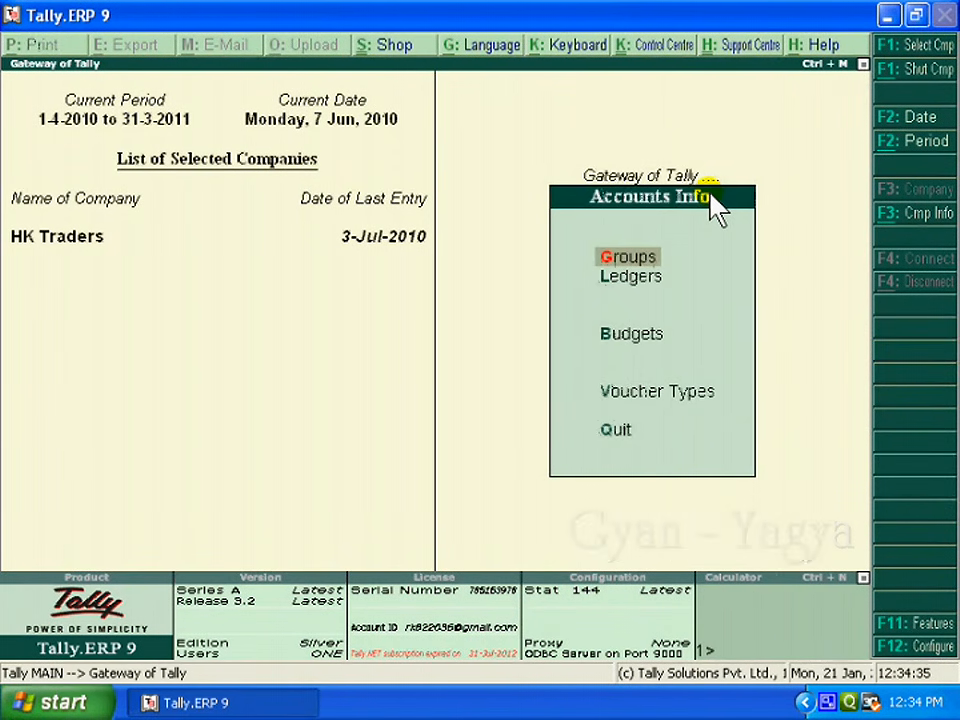
key("Down")
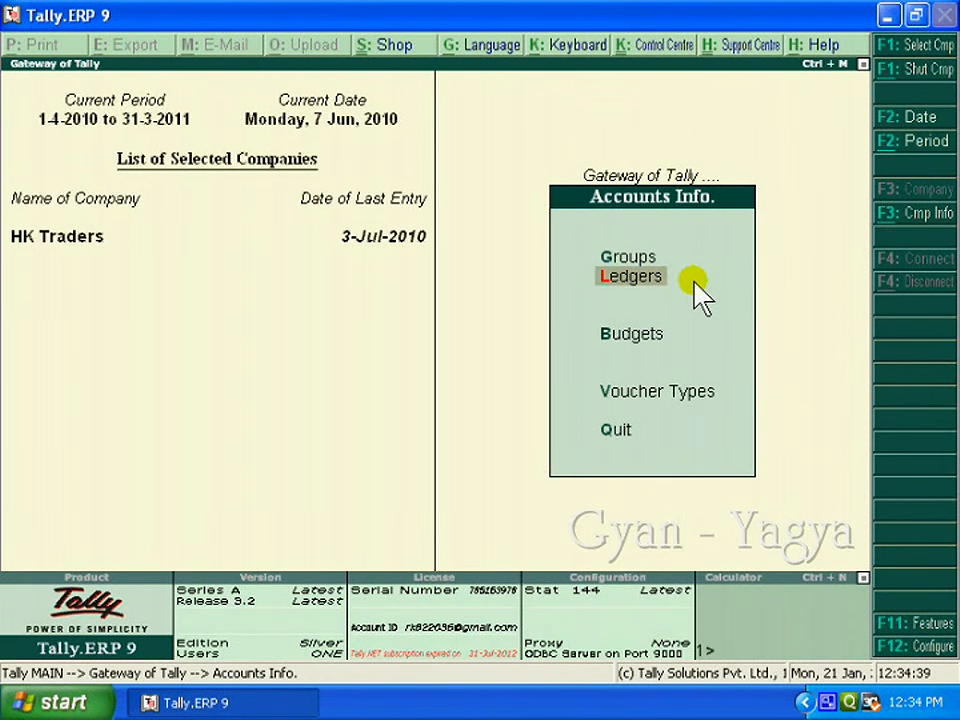
key("Return")
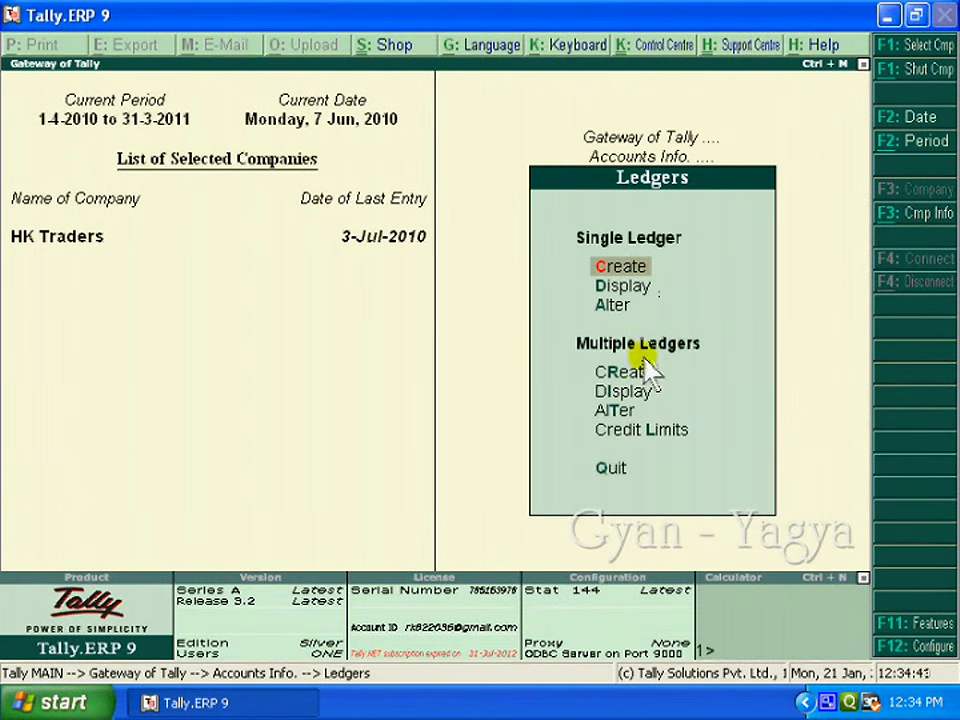
Step: Open the multiple-ledger credit limits for alteration, for the Sundry Debtors group
key("Down")
key("Down")
key("Down")
key("Down")
key("Down")
key("Down")
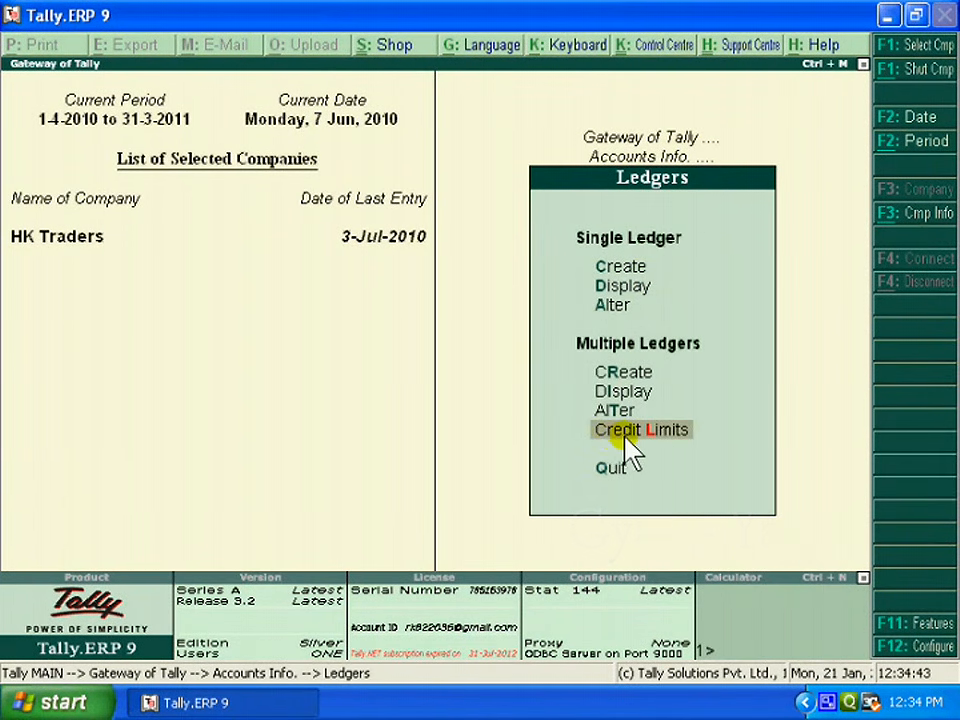
left_click(689, 433)
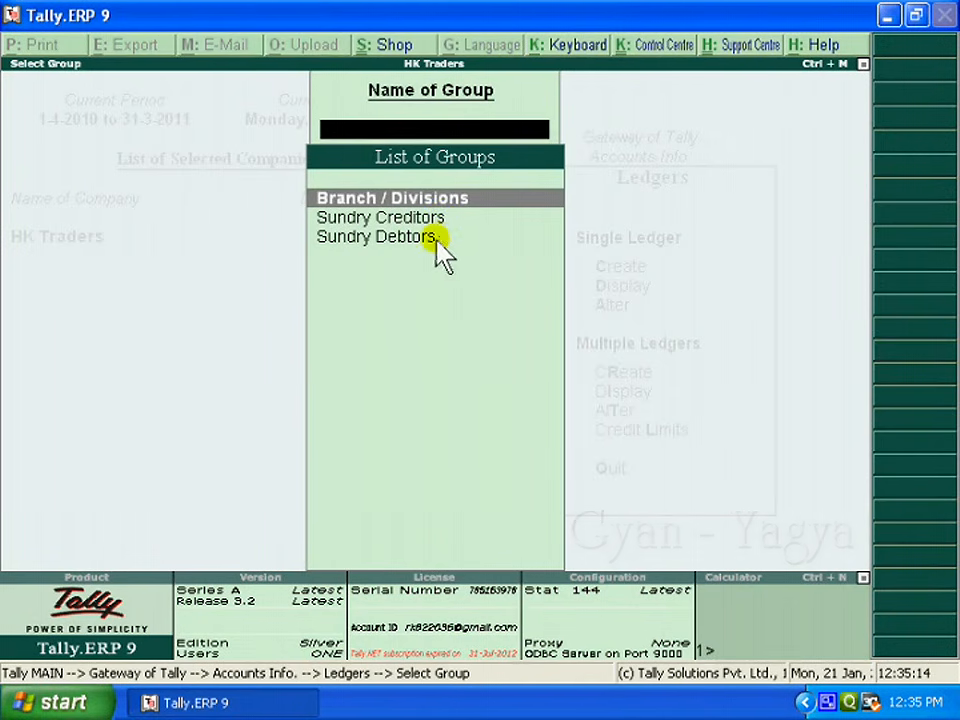
key("Down")
key("Down")
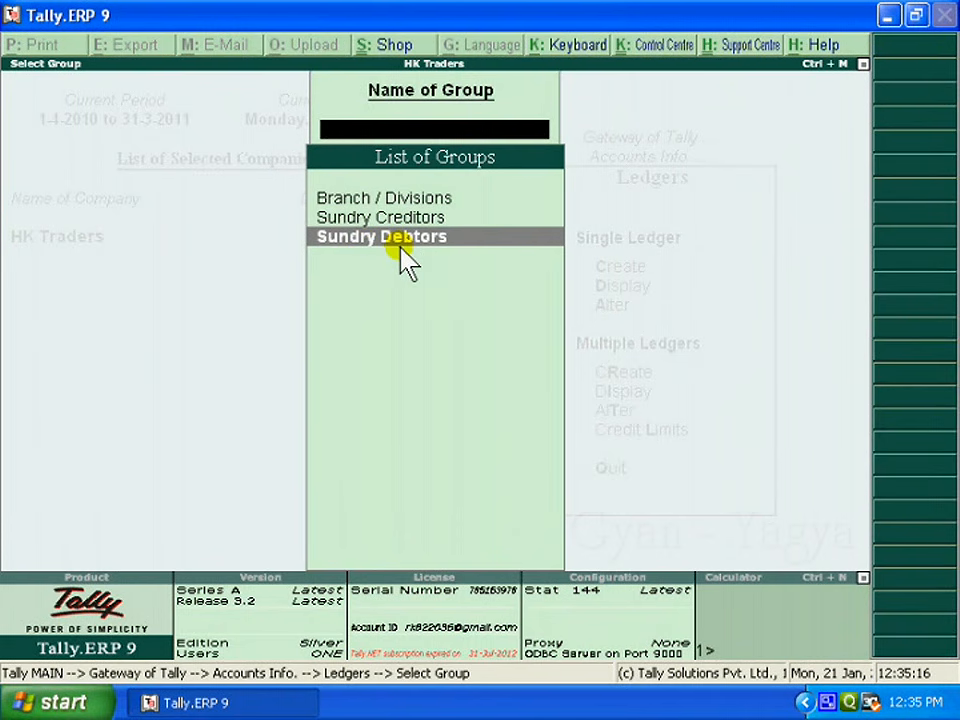
left_click(405, 258)
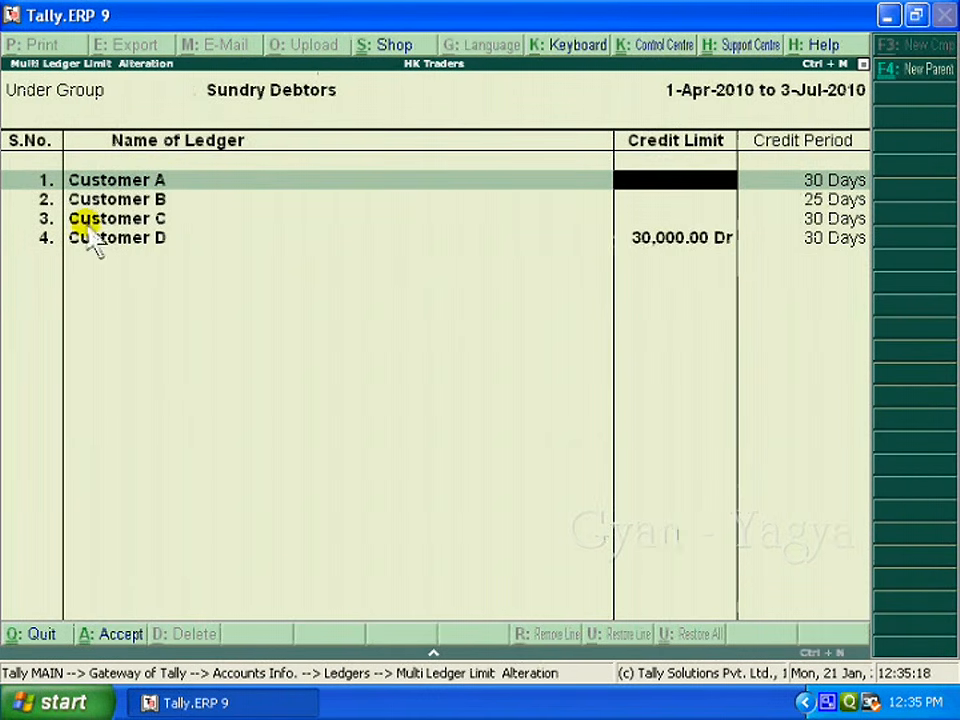